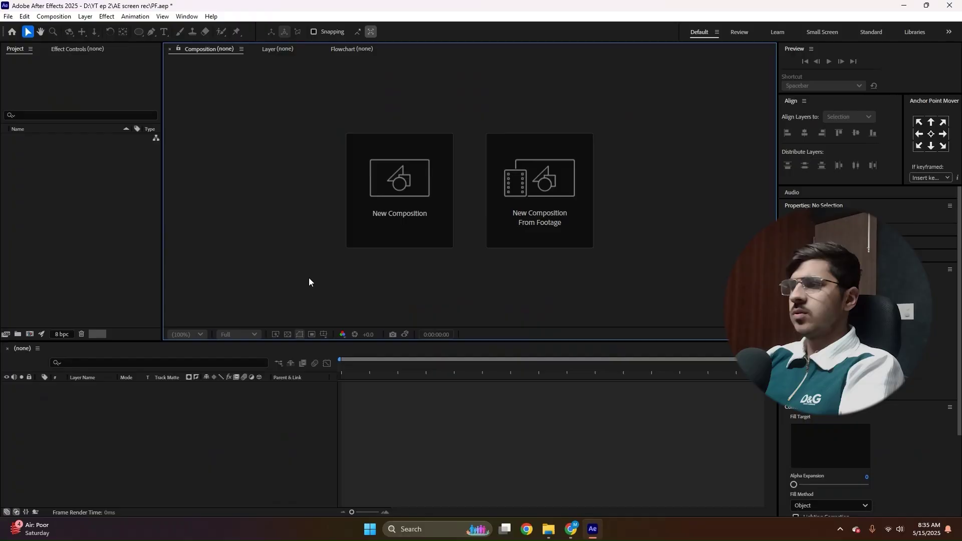
- Create Comp 1 at 1080×1920, 25 fps, about 40 seconds, then clear the Project selection
left_click(369, 223)
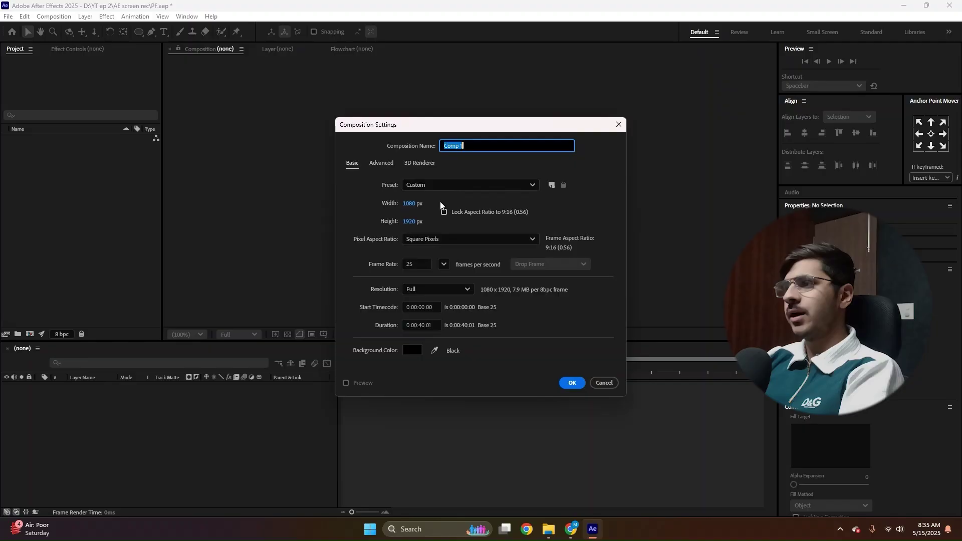
left_click(572, 383)
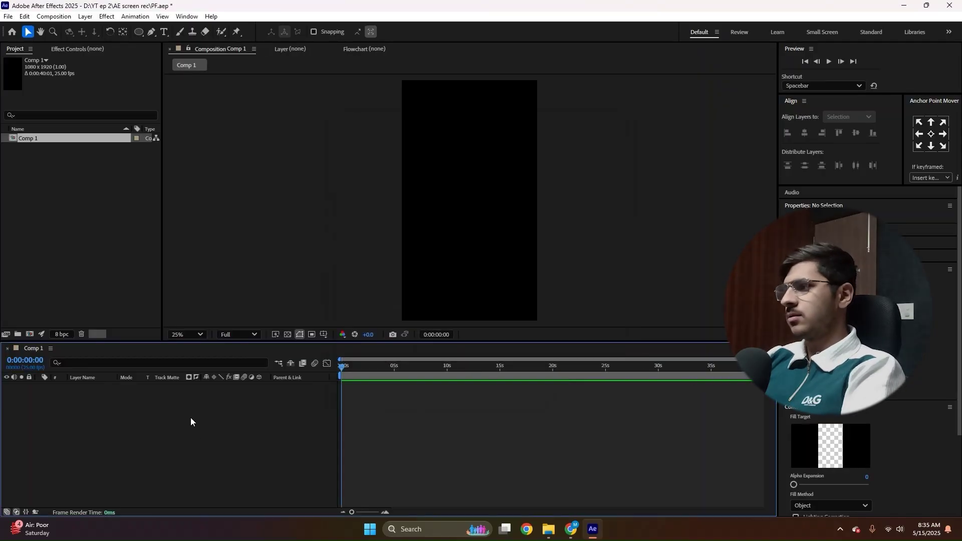
left_click(78, 240)
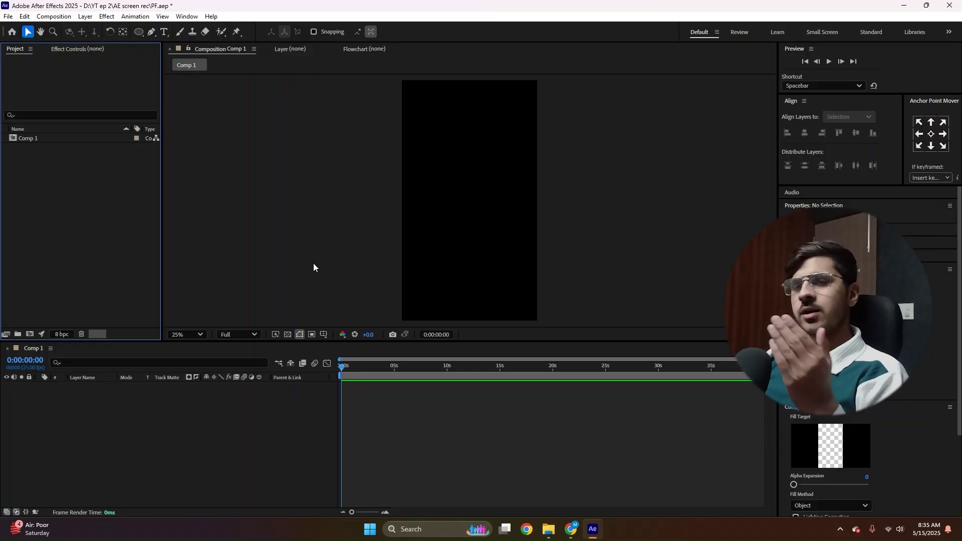
- Draw a white circle with the Ellipse tool and centre its anchor point on it
key("q")
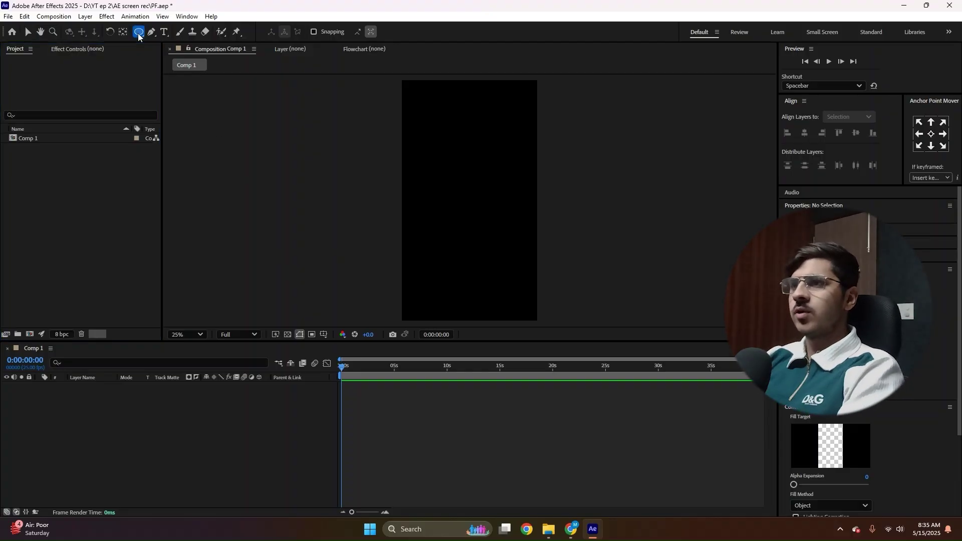
left_click_drag(425, 157, 510, 243)
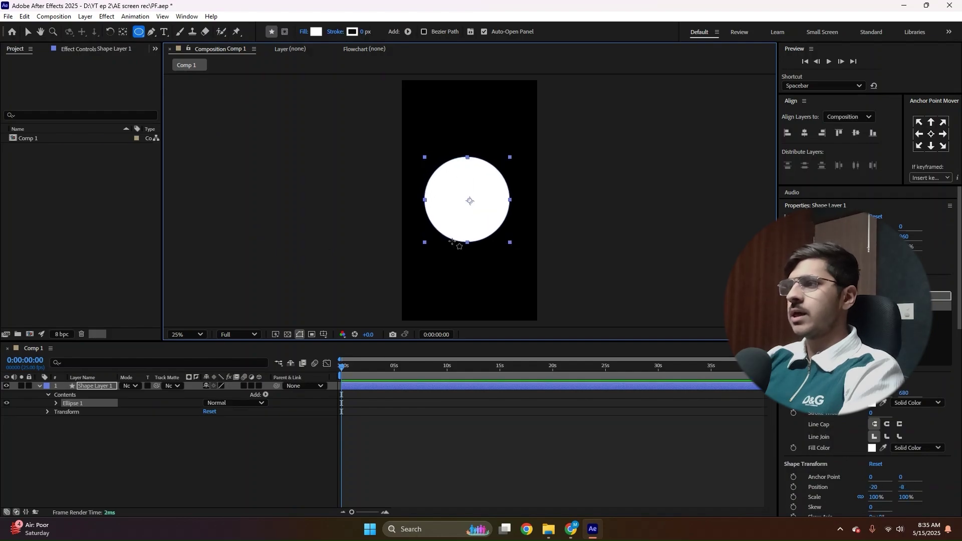
key("v")
left_click(918, 134)
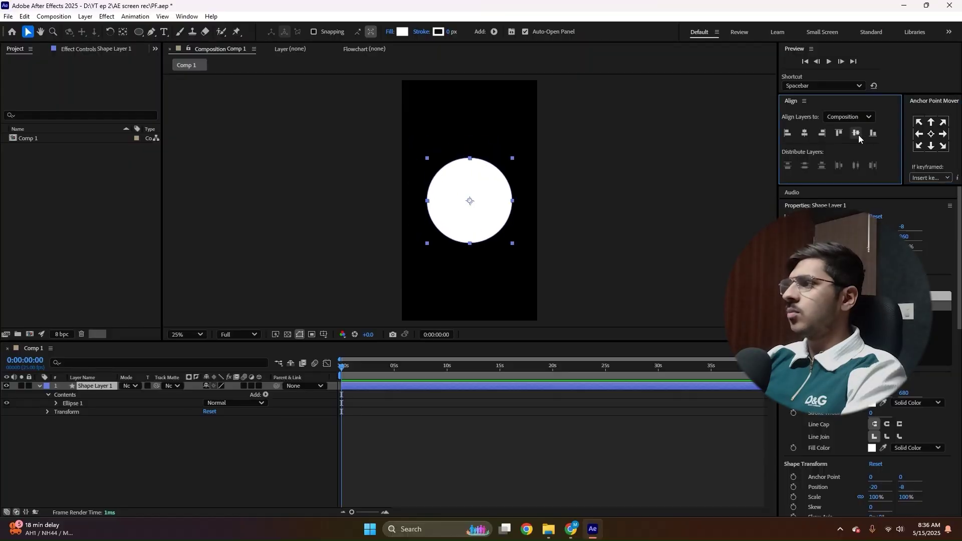
- Centre the circle in the frame, make it 3D, and fill it dark green #0E4300
left_click(258, 385)
left_click(485, 32)
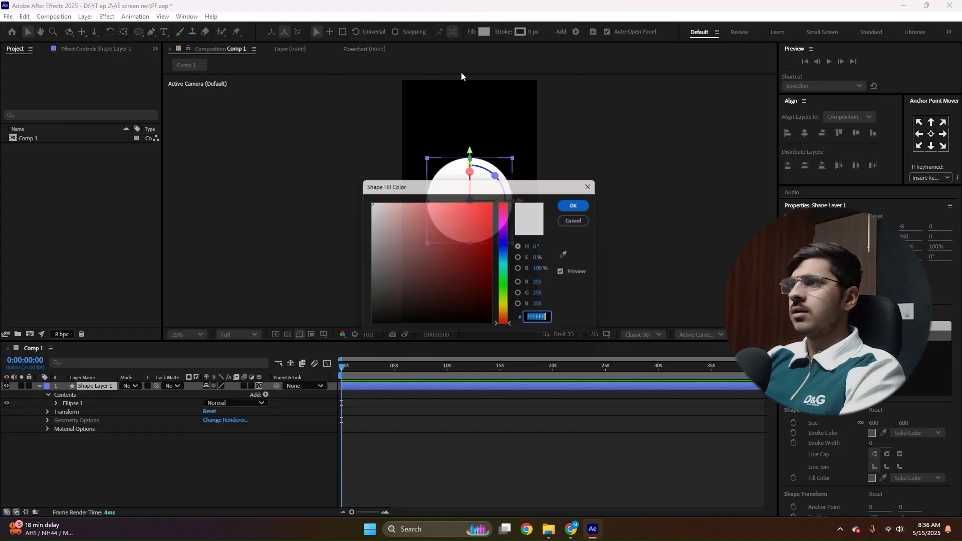
left_click(408, 294)
left_click_drag(422, 294, 495, 295)
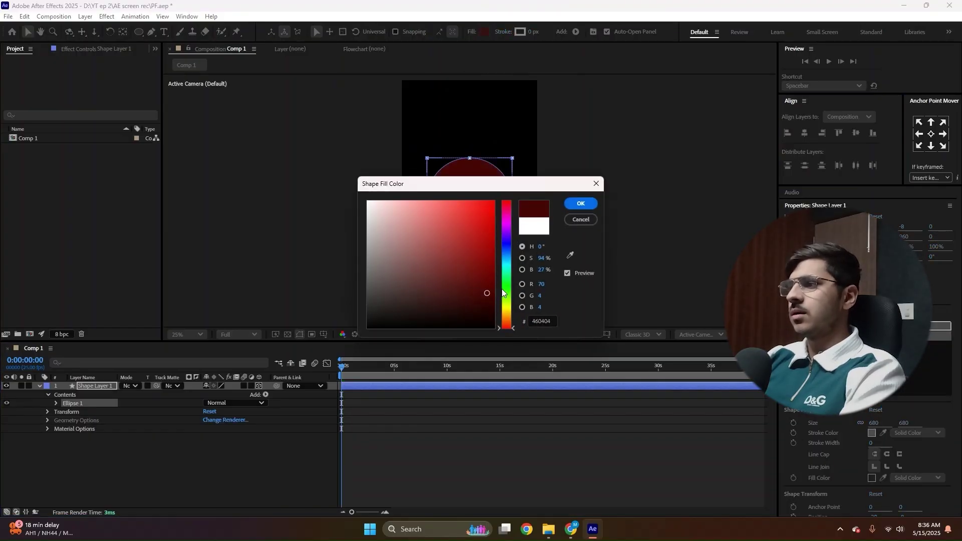
left_click(509, 295)
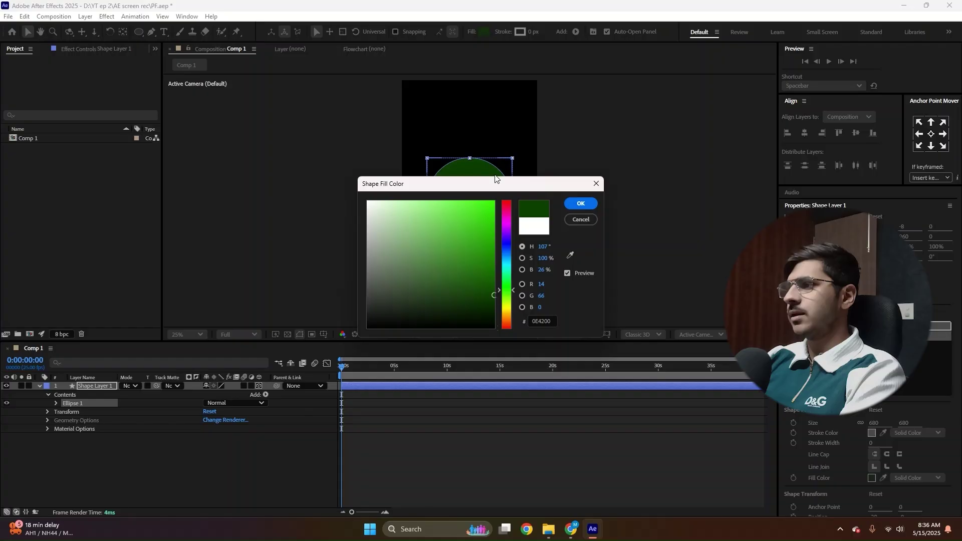
left_click_drag(430, 183, 155, 246)
left_click(224, 353)
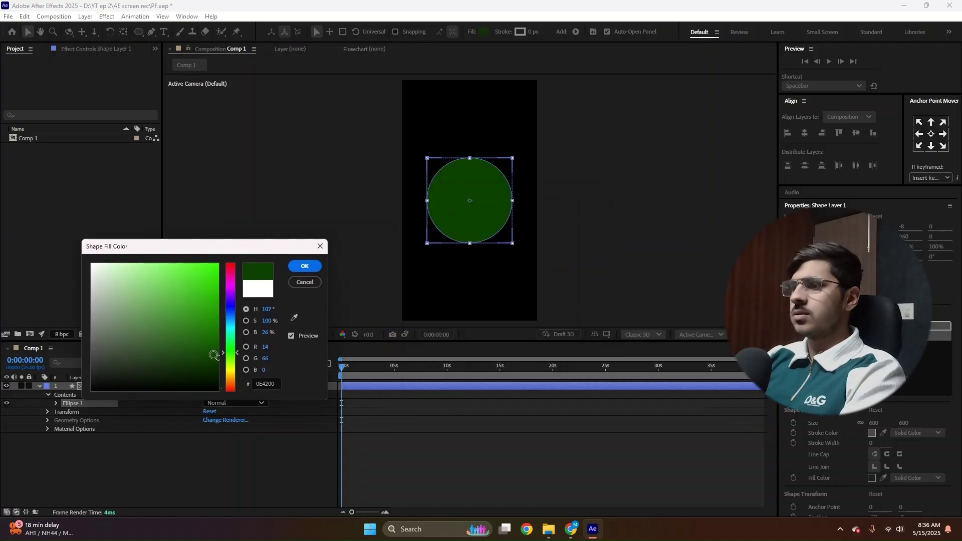
left_click(217, 348)
left_click(217, 357)
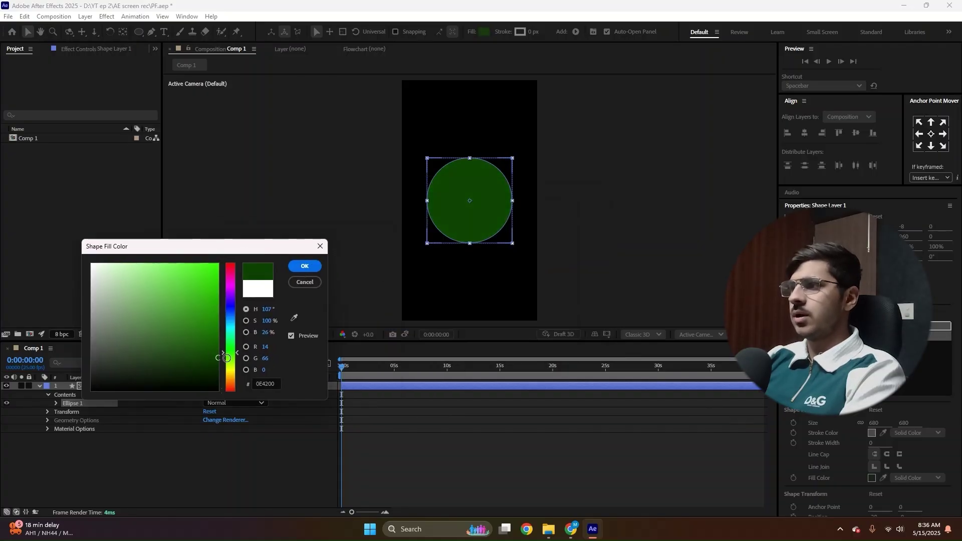
left_click(297, 266)
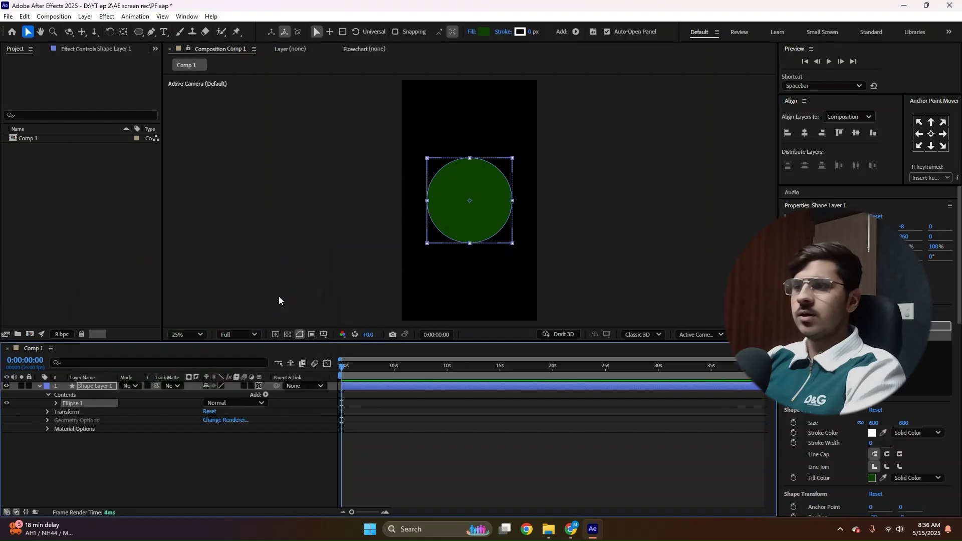
- Set the 3D renderer to Advanced 3D and show 2 Views side by side
left_click(647, 337)
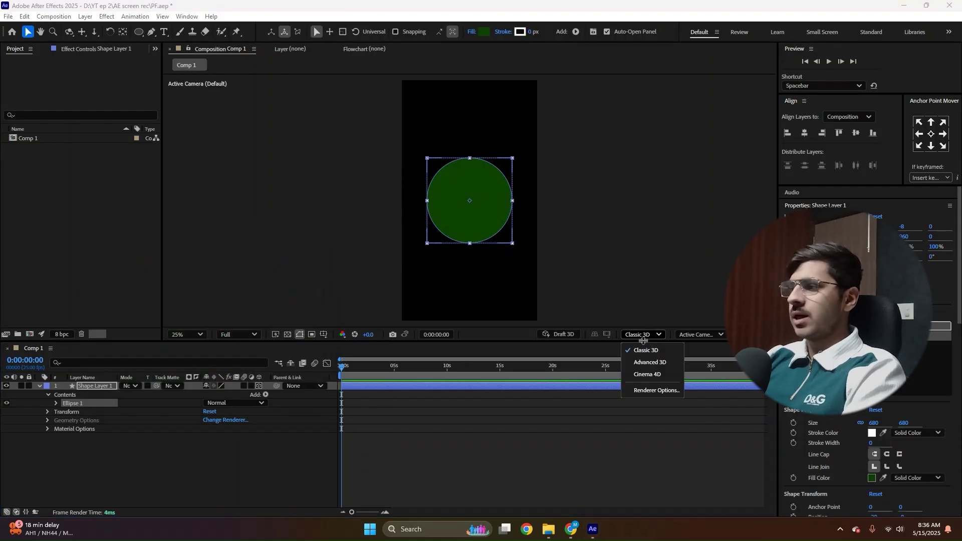
left_click(642, 363)
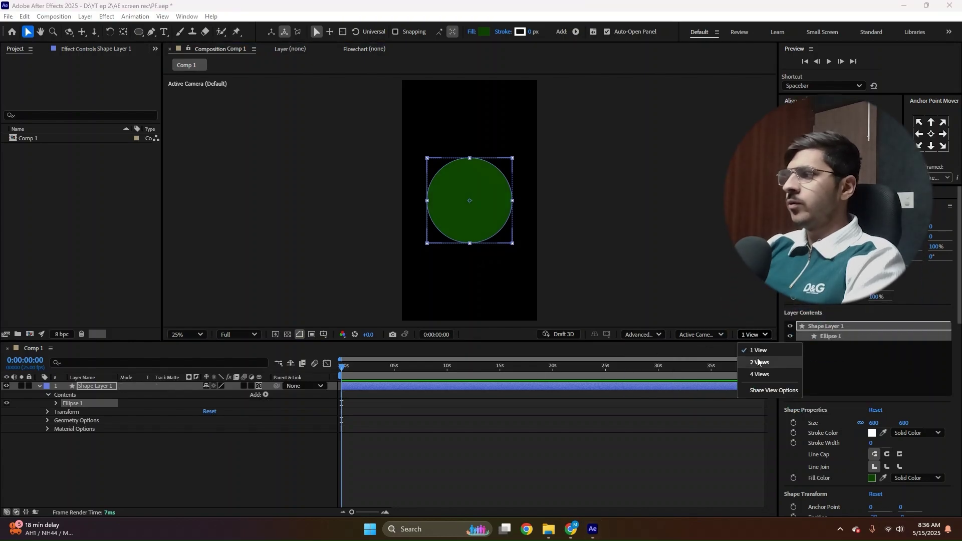
left_click(754, 334)
left_click(761, 351)
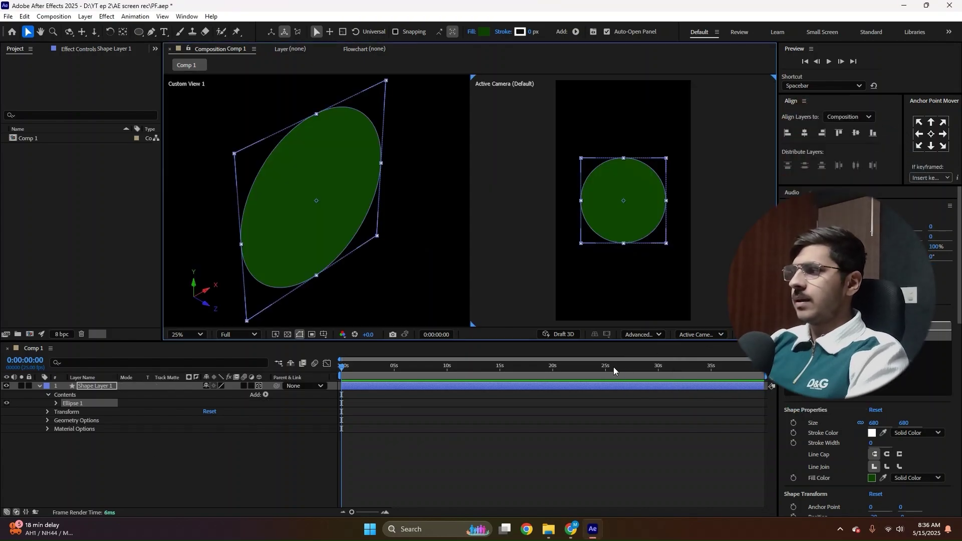
- Add a new 35mm Camera 1 layer above the shape layer
left_click(48, 391)
right_click(86, 419)
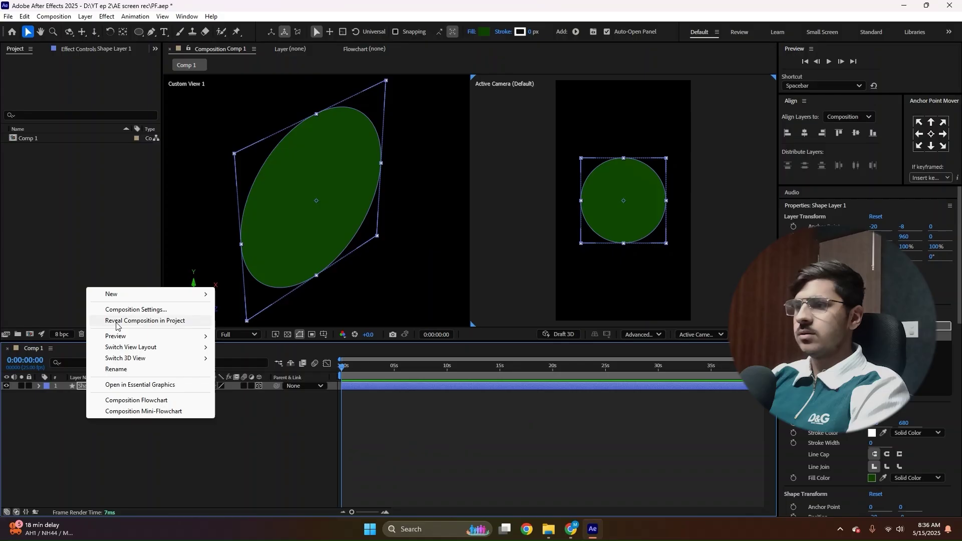
left_click(244, 343)
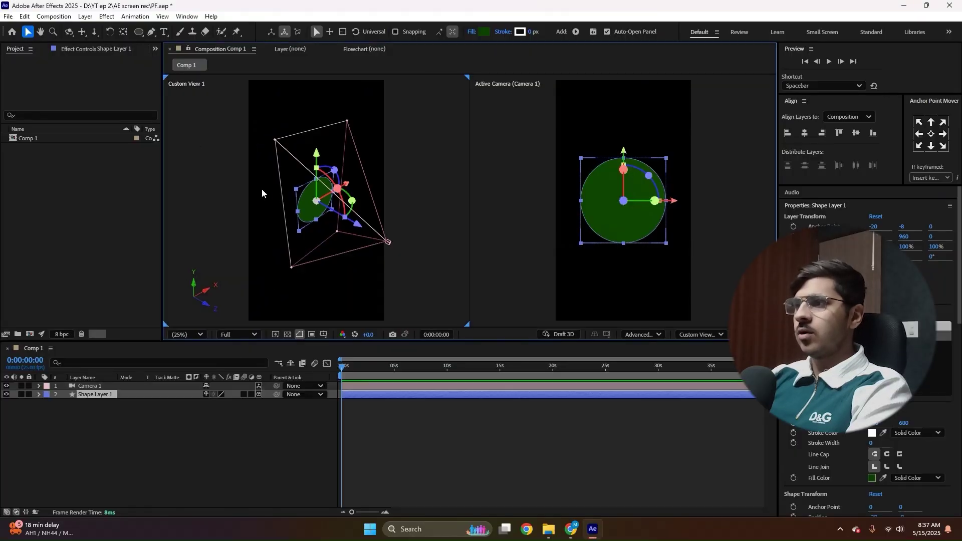
- Orbit and zoom Custom View 1 onto the circle, then select the circle layer
left_click(221, 276)
key("c")
left_click_drag(301, 217, 290, 206)
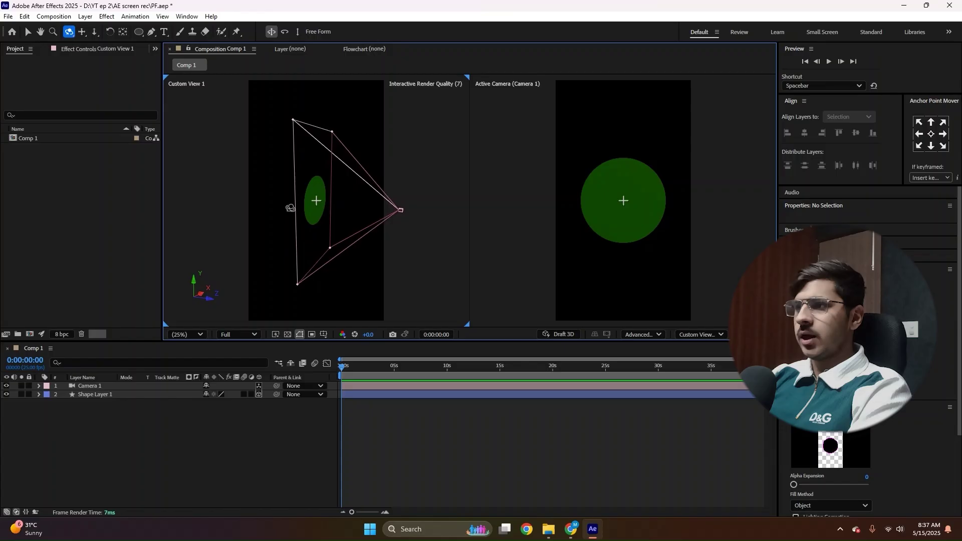
key("slash")
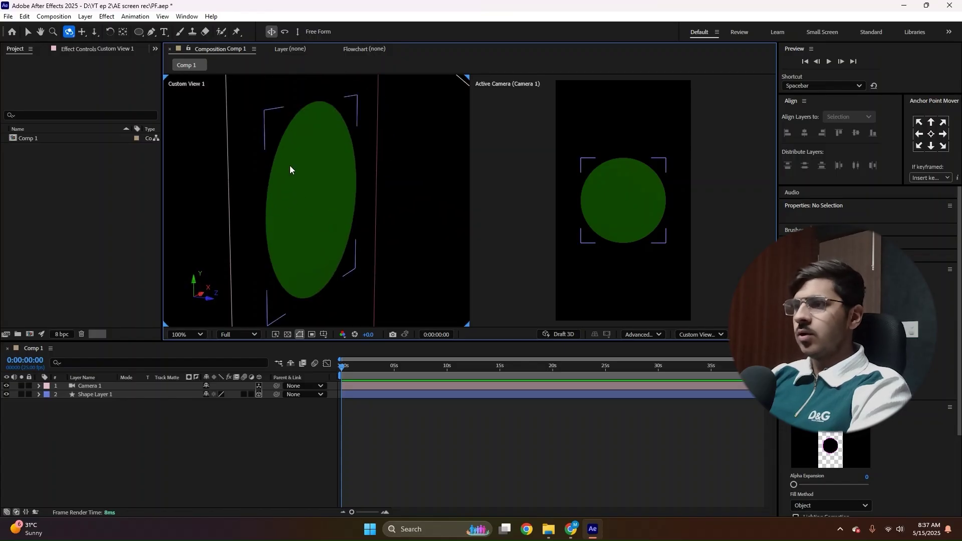
key("v")
left_click(289, 246)
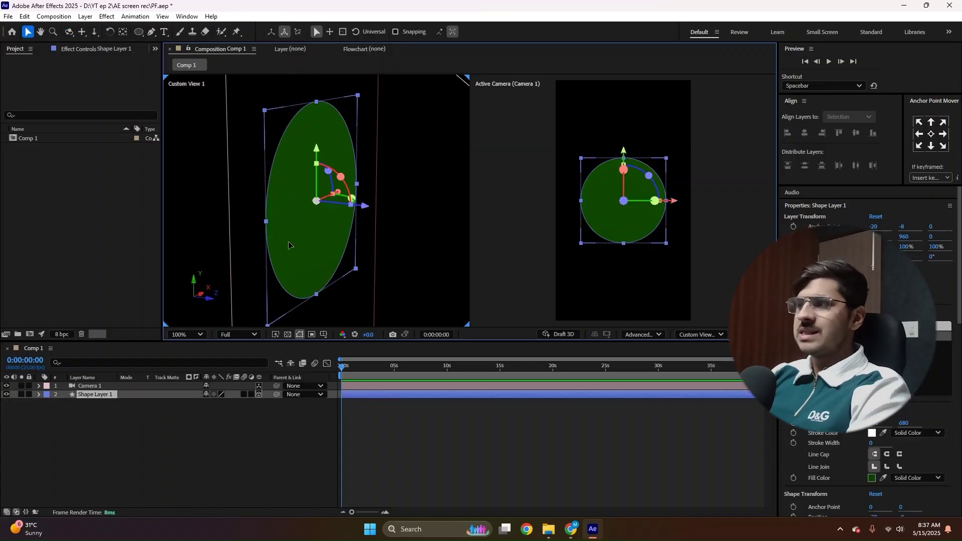
- Rename the circle layer to 'Coin'
right_click(106, 395)
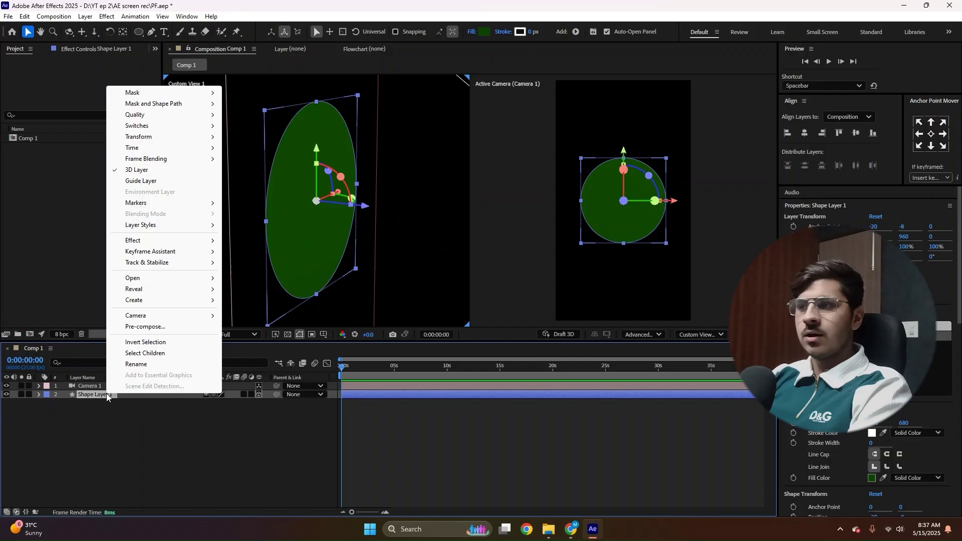
left_click(143, 365)
type("Co")
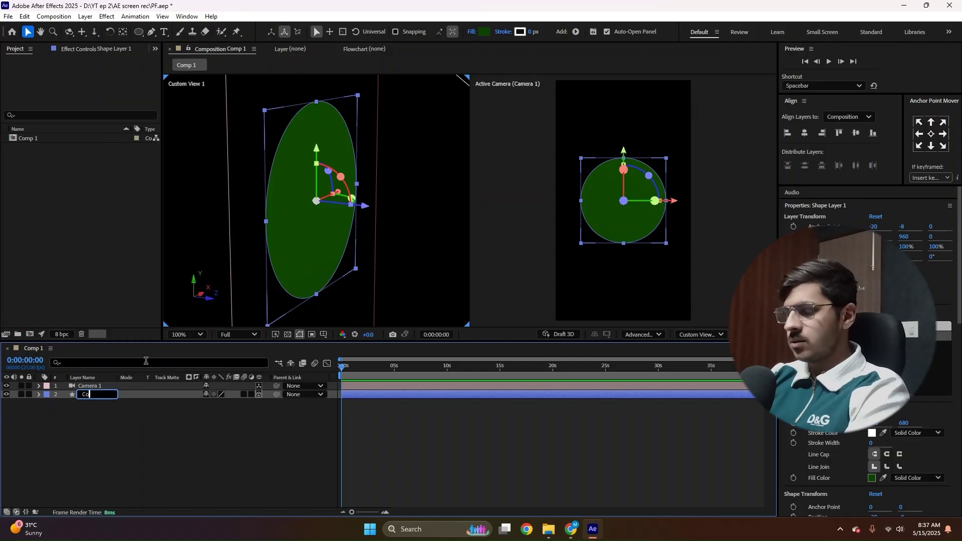
type("in")
key("Return")
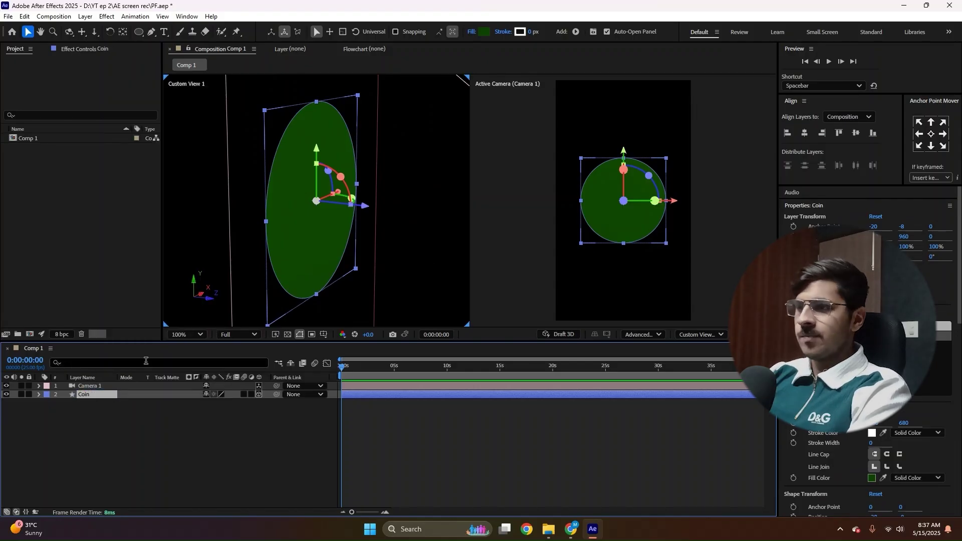
- Set Coin's Extrusion Depth to 38 under Geometry Options, orbiting to check its edge
left_click(39, 395)
left_click(46, 429)
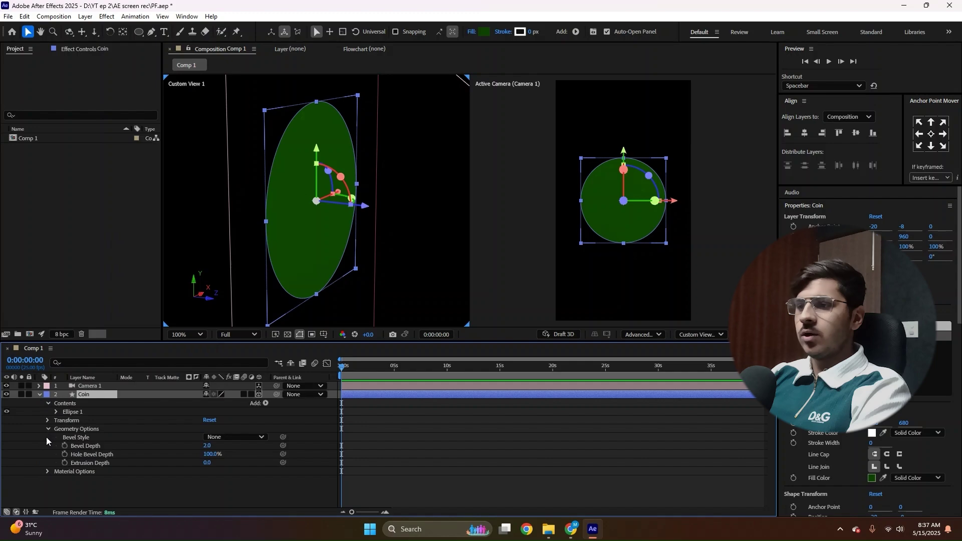
left_click_drag(205, 464, 220, 462)
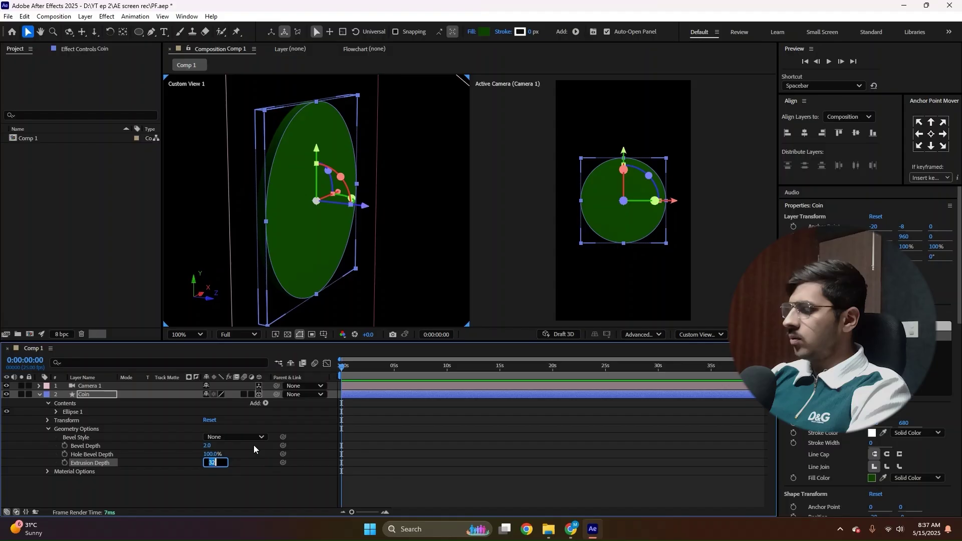
type("45")
key("Return")
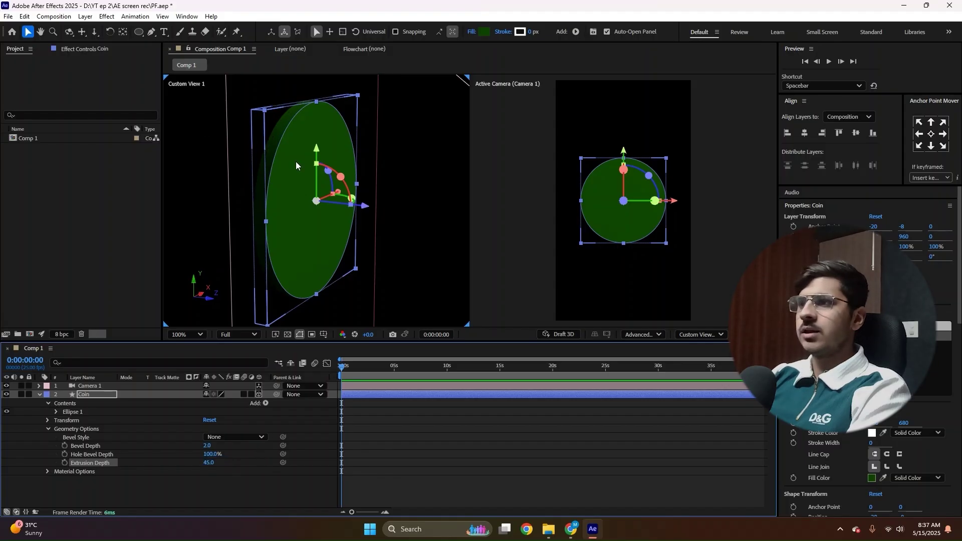
left_click(69, 32)
mouse_move(322, 219)
left_mouse_down()
mouse_move(337, 232)
mouse_move(365, 232)
mouse_move(326, 233)
left_mouse_up()
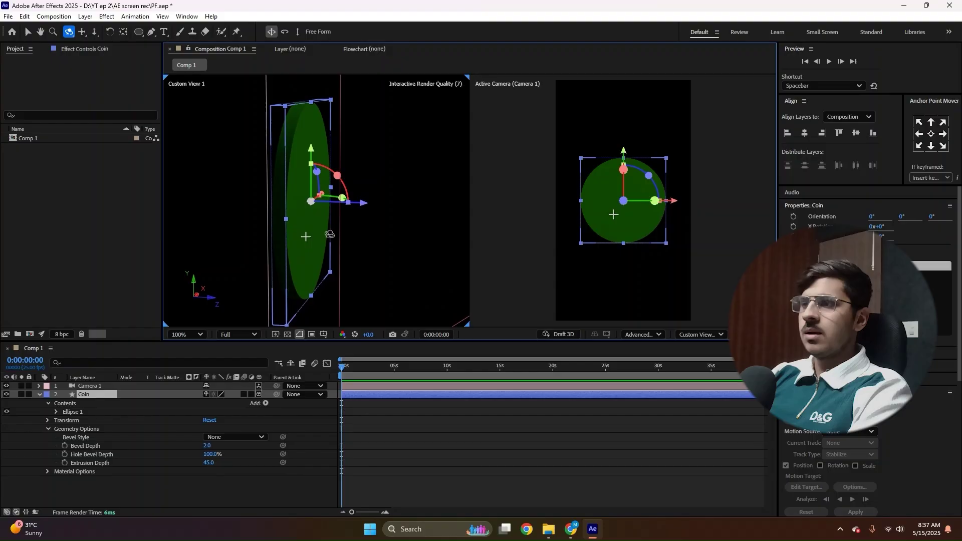
left_click(212, 463)
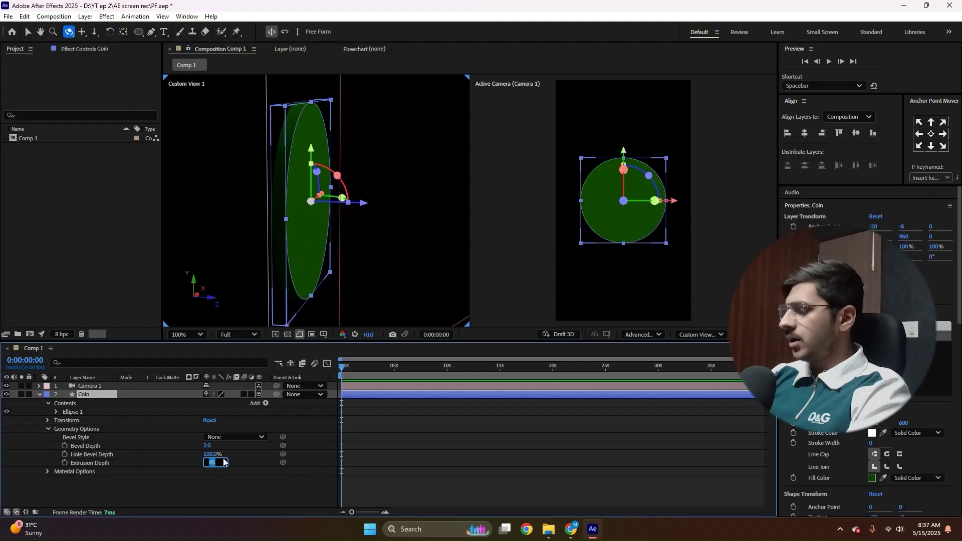
key("Return")
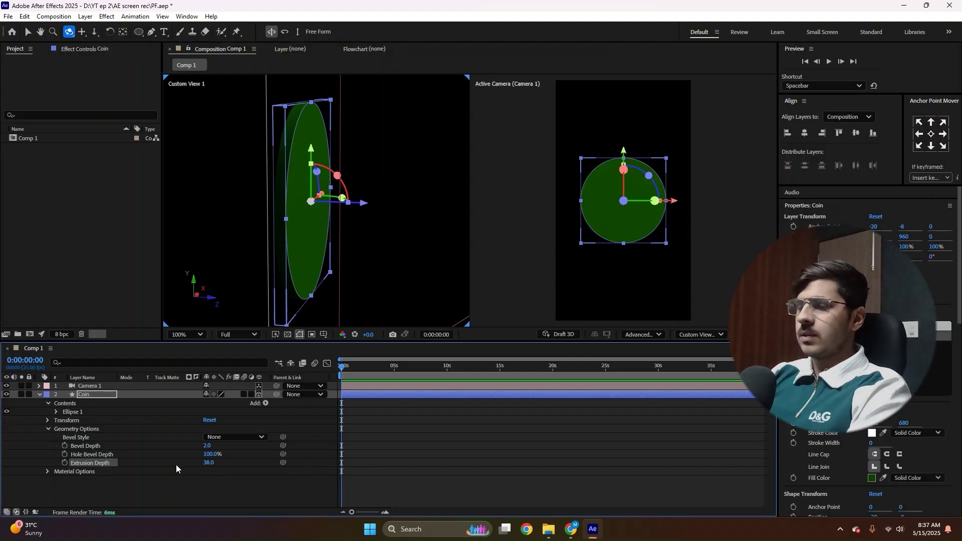
- Duplicate Coin as Coin 2, scale it to 56%, and nudge it forward to Z −3.6
left_click(39, 394)
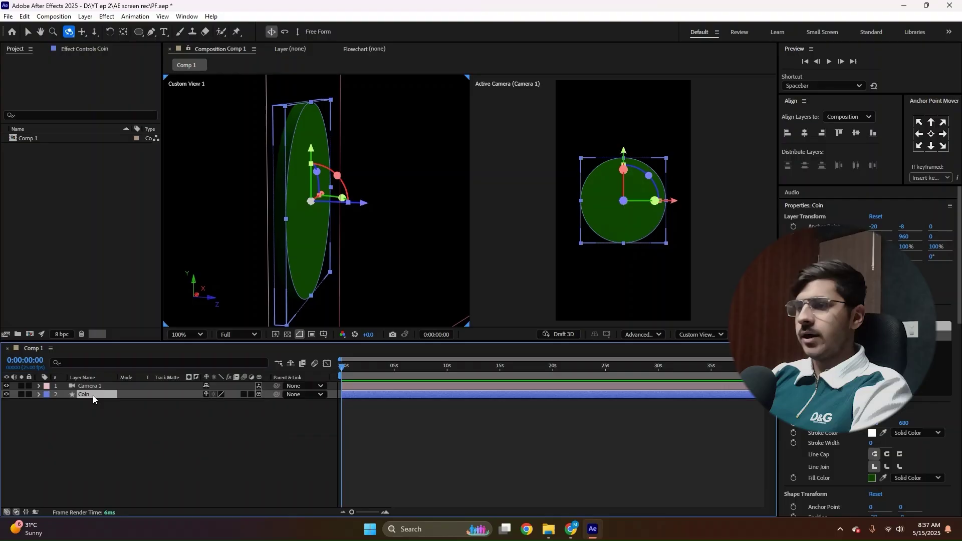
key("ctrl+d")
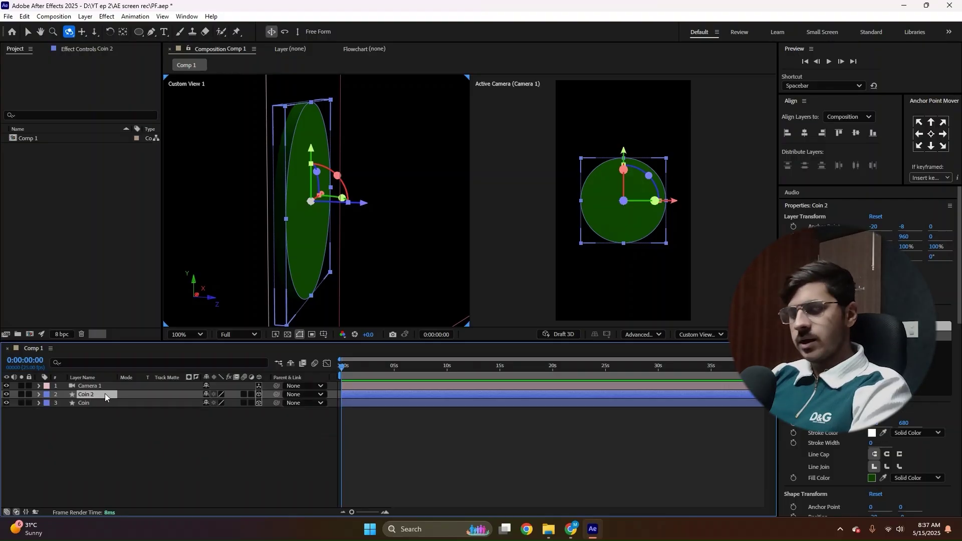
key("s")
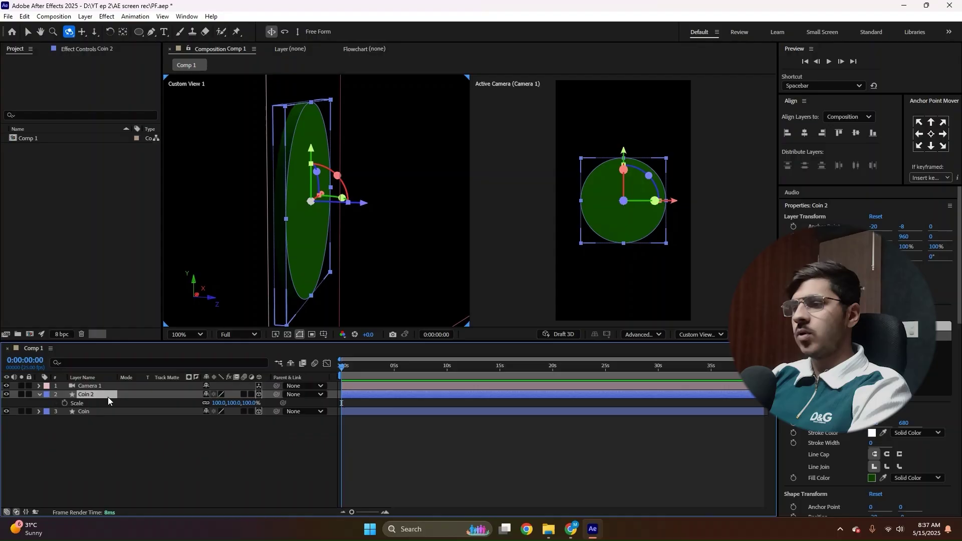
left_click_drag(232, 403, 213, 404)
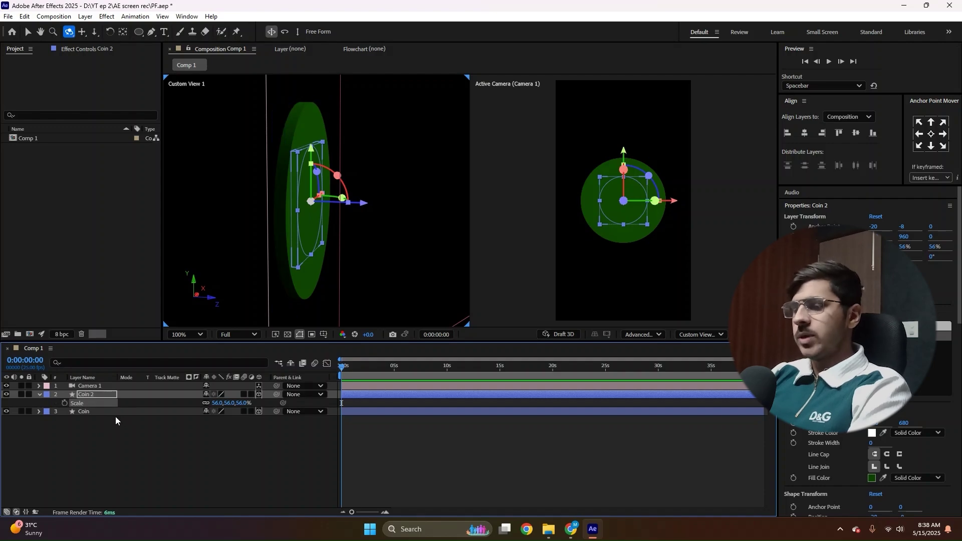
key("v")
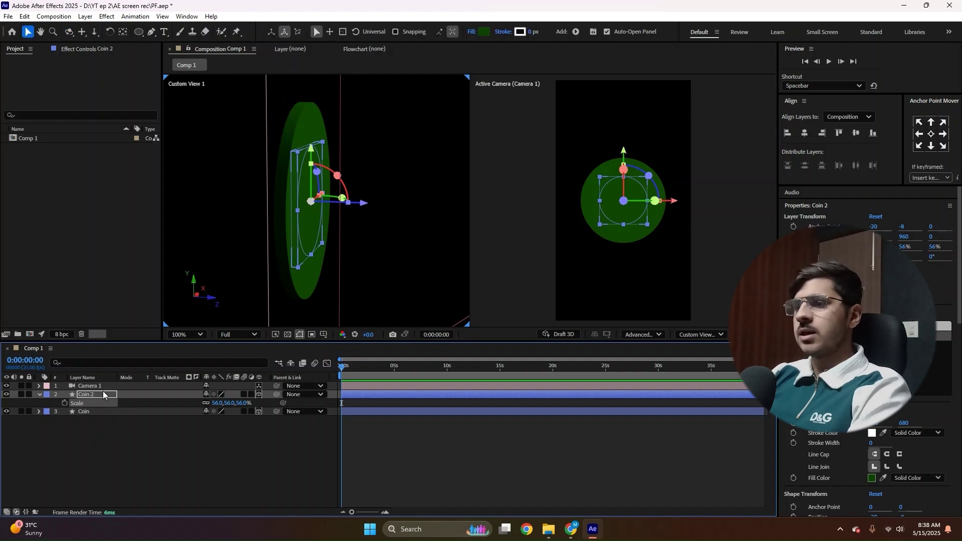
key("Return")
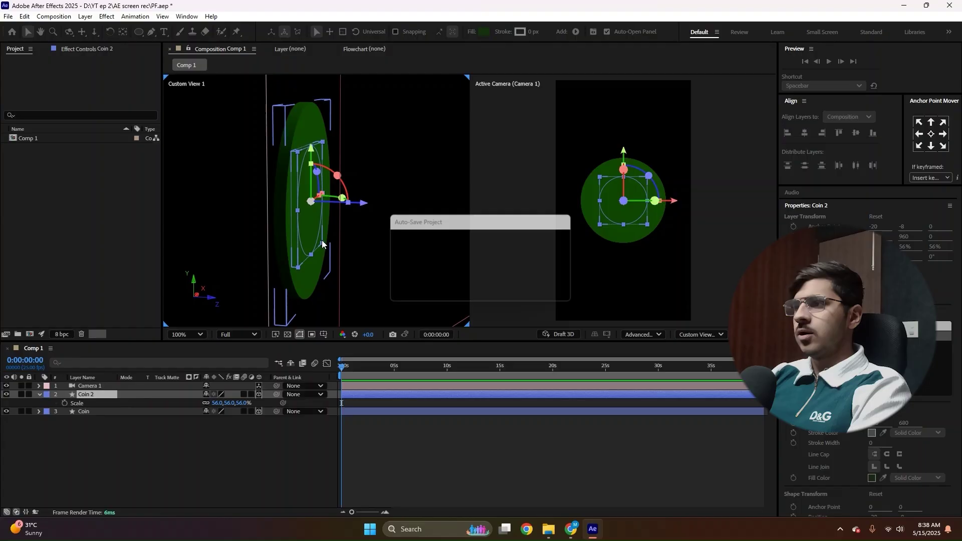
left_click_drag(334, 206, 336, 206)
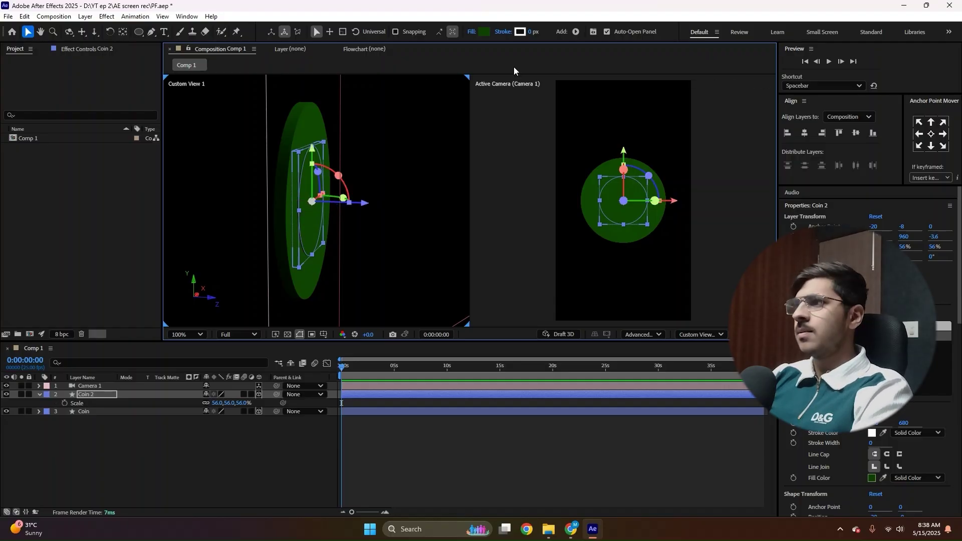
- Change Coin 2's fill to a very dark green, #041300
left_click(484, 32)
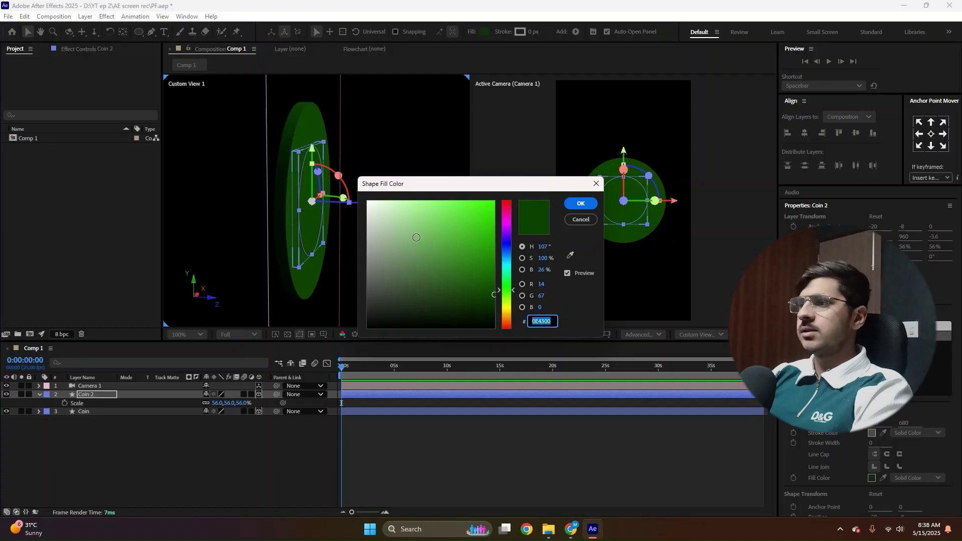
left_click_drag(383, 295, 516, 322)
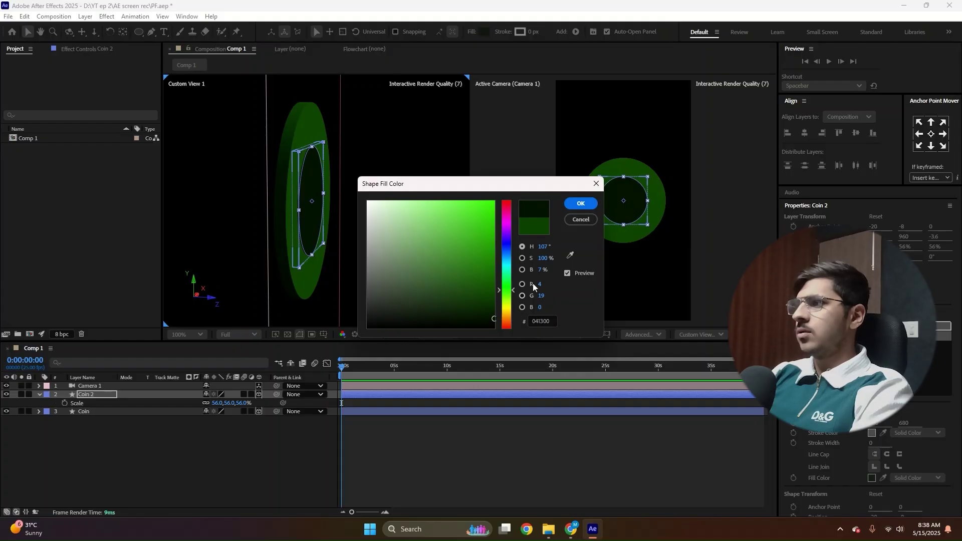
left_click(581, 204)
left_click(40, 394)
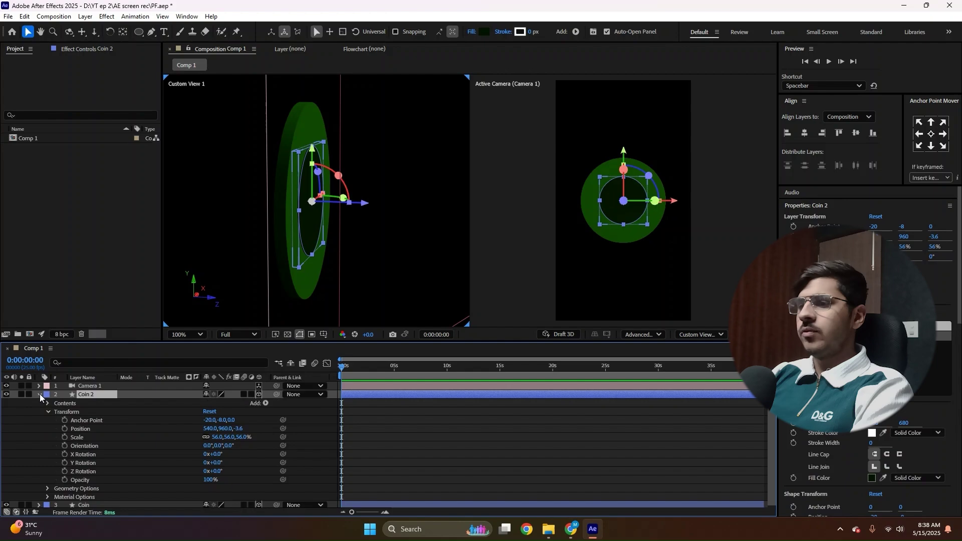
- Raise Coin 2's Extrusion Depth to 78 in its Geometry Options
scroll(48, 486, "down", 1)
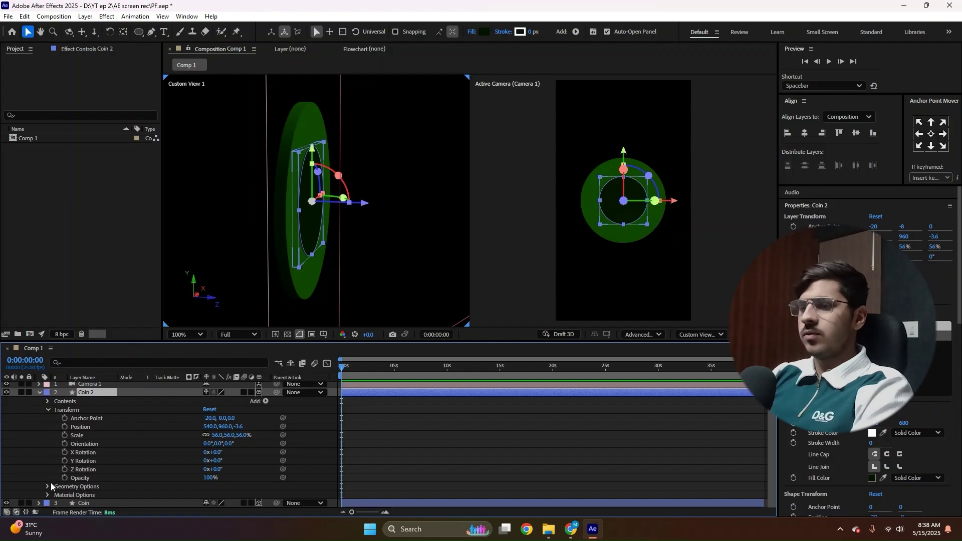
left_click(47, 487)
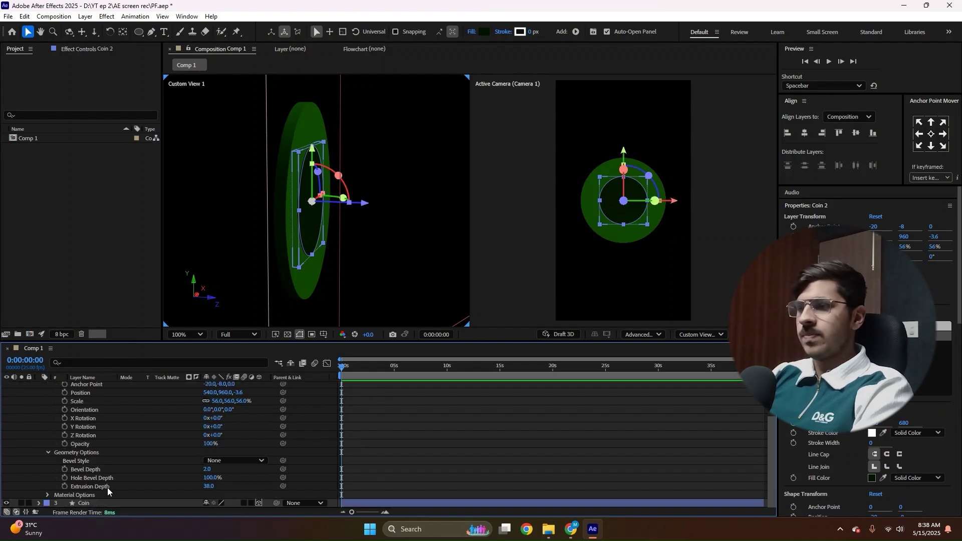
key("c")
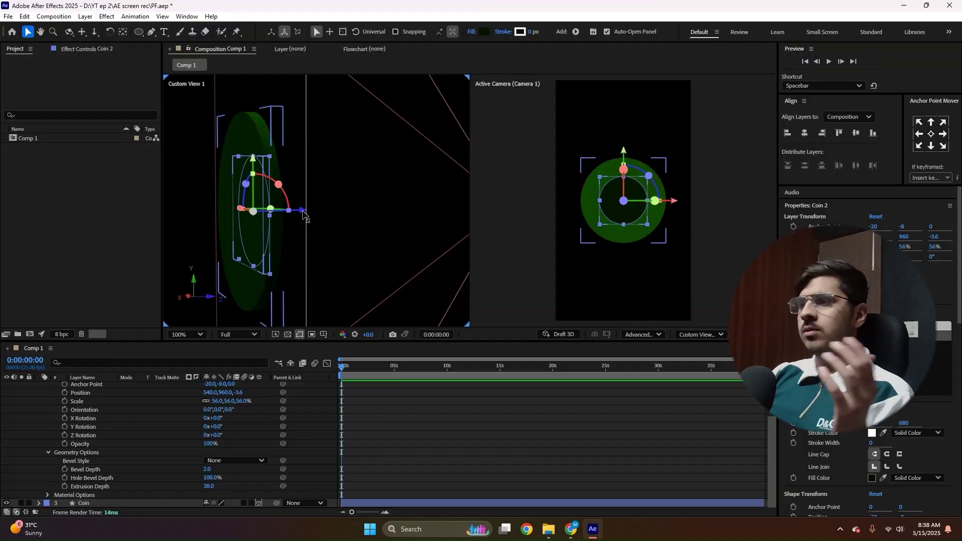
left_click_drag(303, 213, 296, 214)
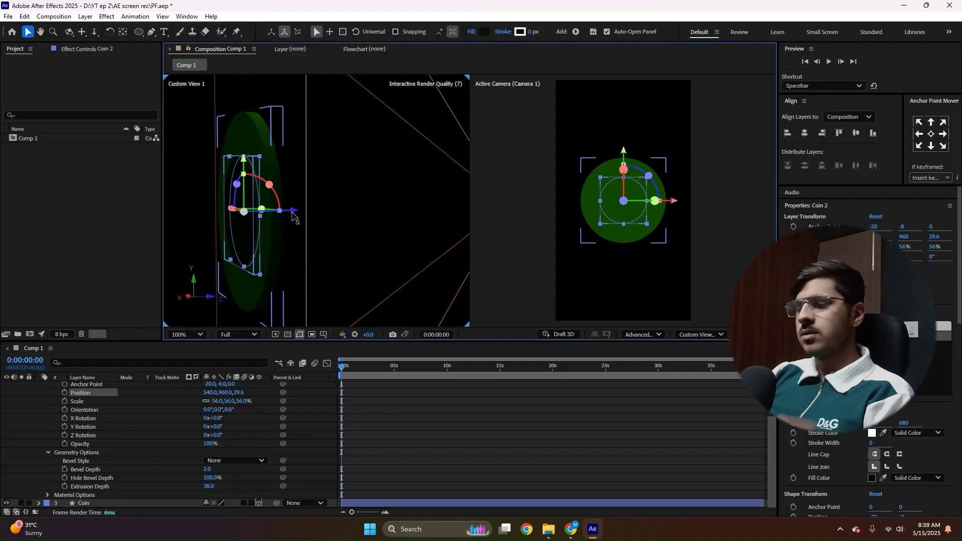
key("ctrl+z")
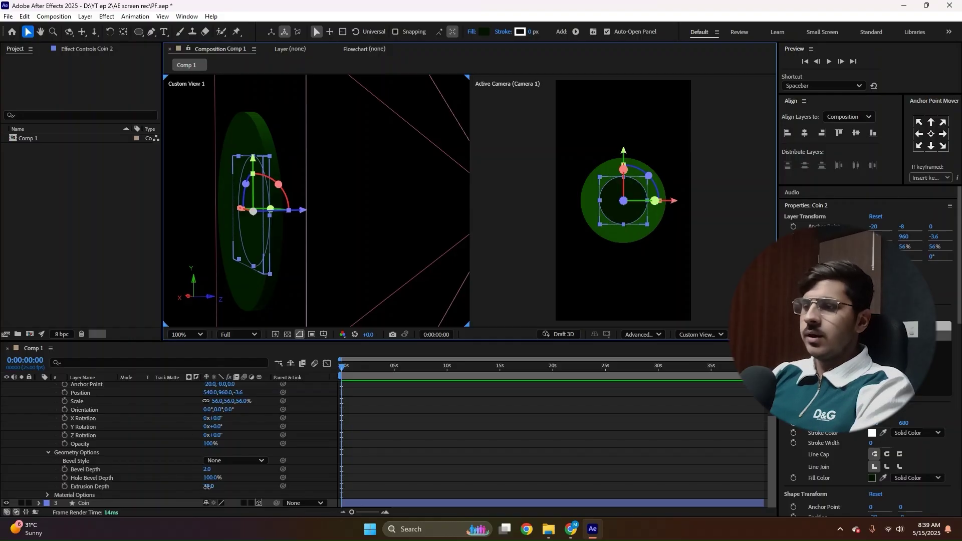
left_click_drag(207, 487, 226, 488)
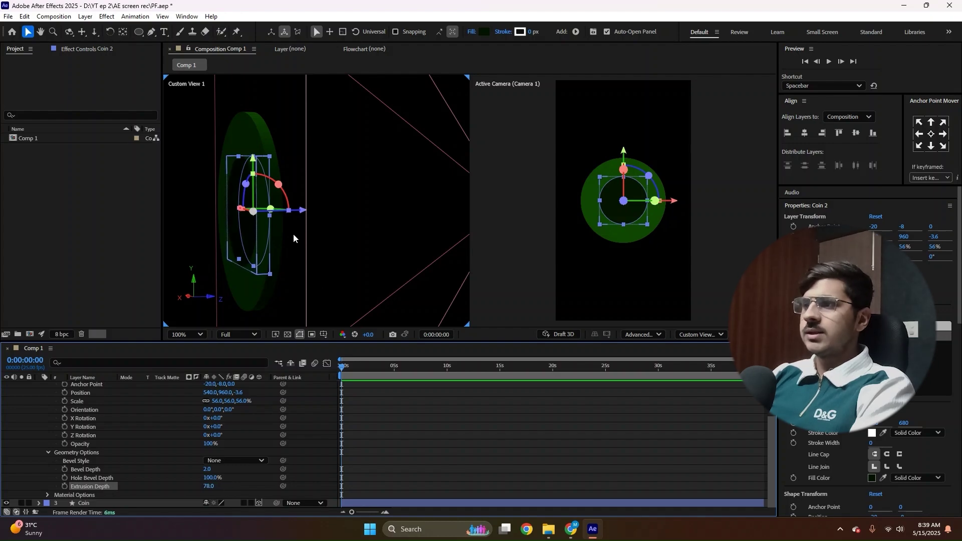
- Frame the coin in Custom View 1, collapse Coin 2, and orbit toward the front
key("period")
left_click_drag(239, 224, 268, 225)
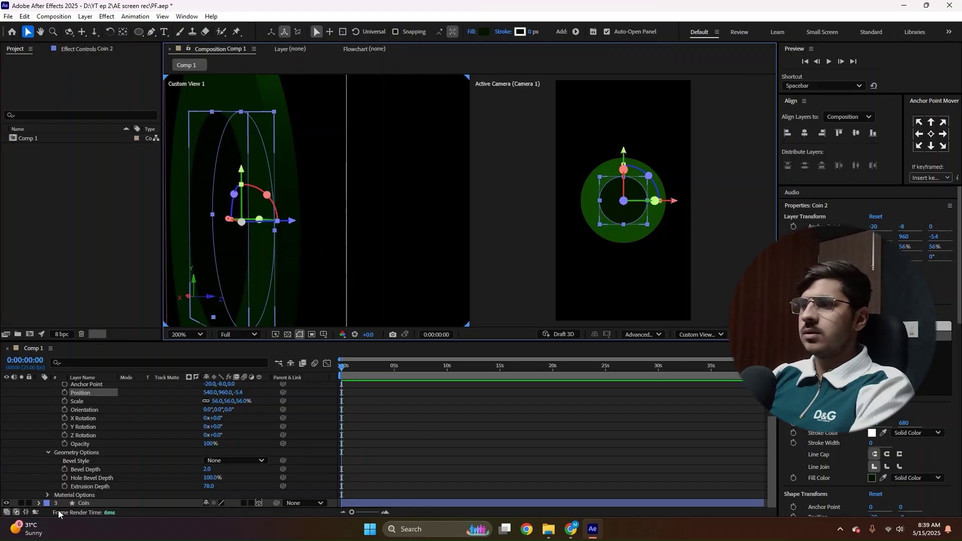
scroll(41, 426, "up", 2)
left_click(39, 394)
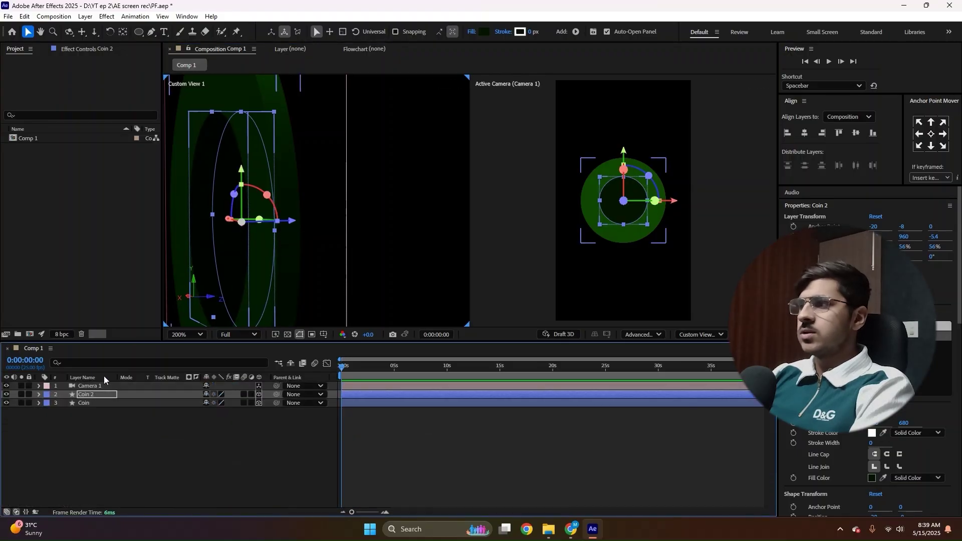
key("comma")
key("comma")
left_click(135, 414)
left_click_drag(353, 224, 254, 189)
- Set Coin 2's Scale to about 66% and choose another Custom View in the left viewer
left_click(140, 394)
left_click(75, 395)
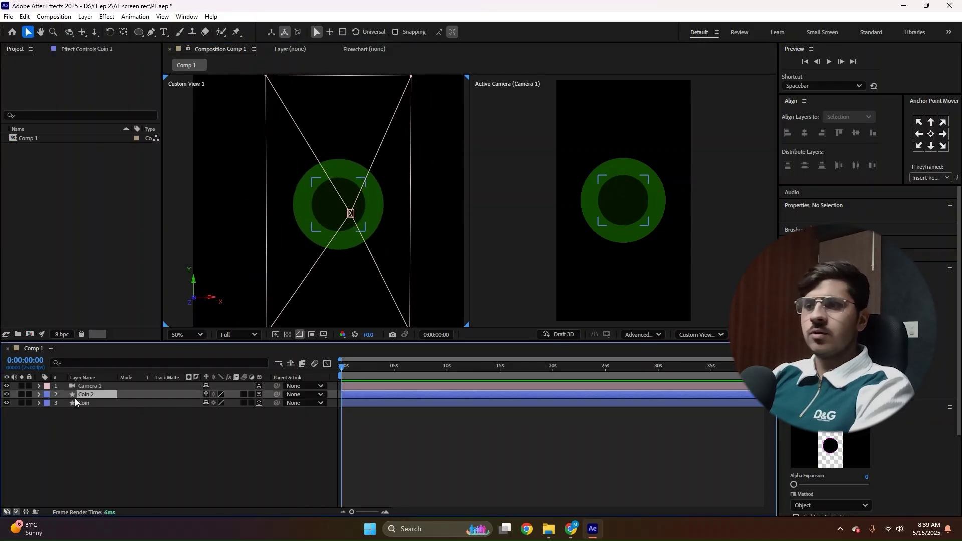
key("s")
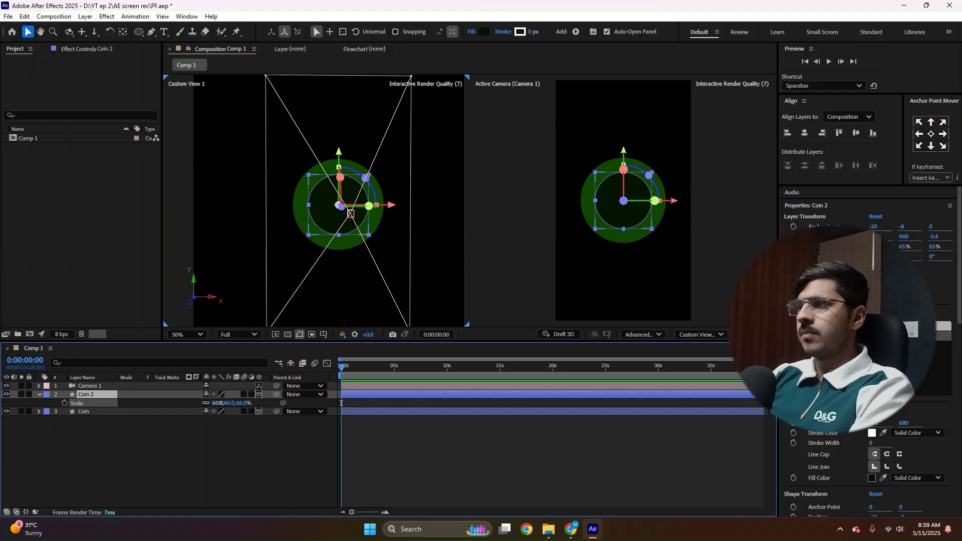
key("s")
left_click(215, 426)
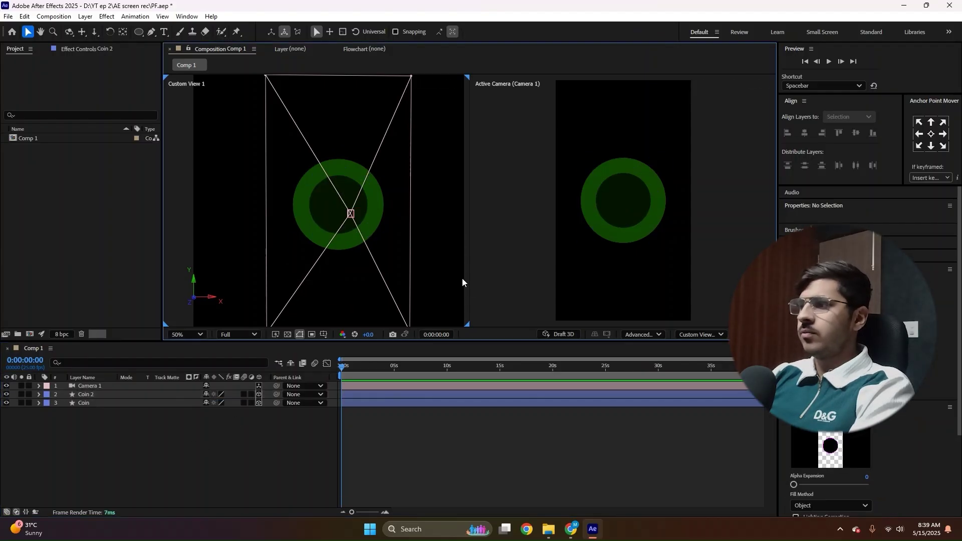
left_click(689, 335)
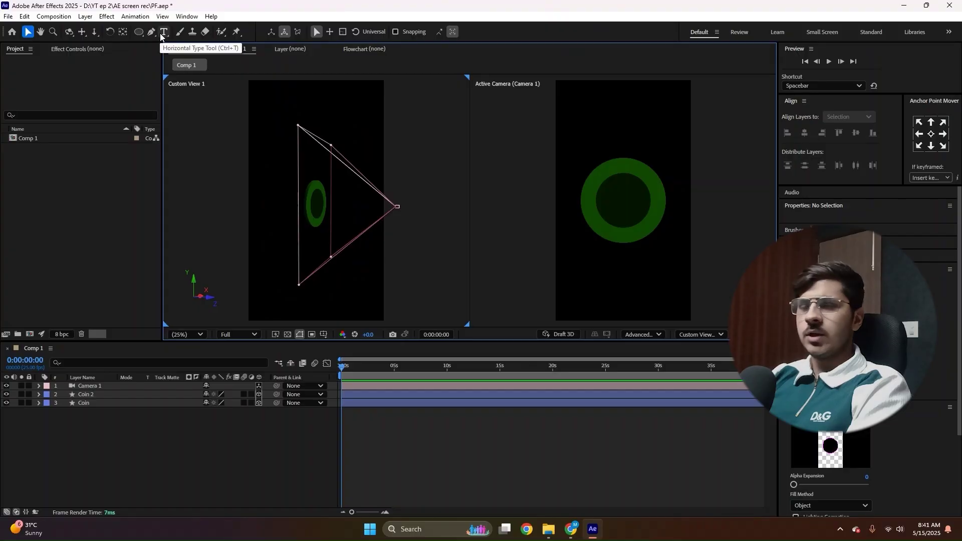
- Type a white '$' text layer and move it to the coin's centre
left_click(163, 32)
left_click(604, 207)
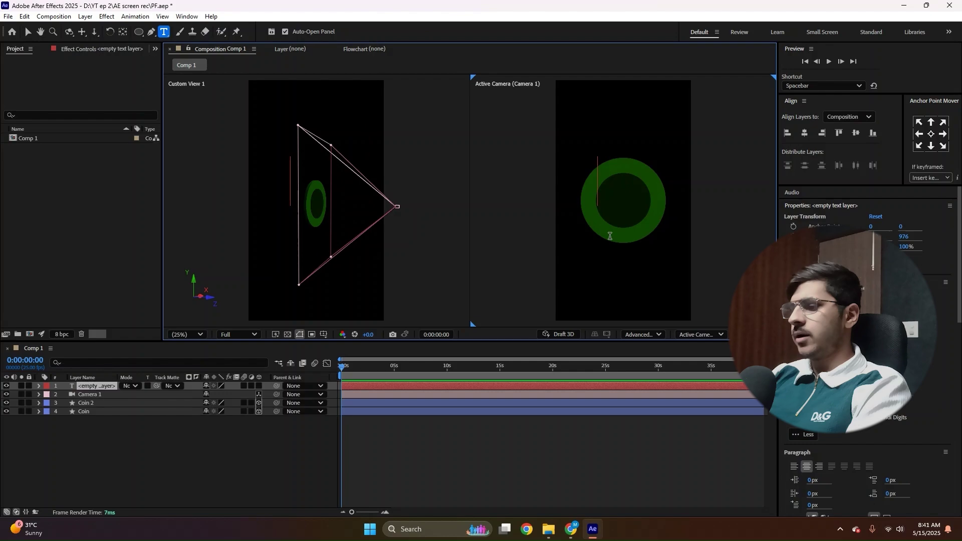
type("$")
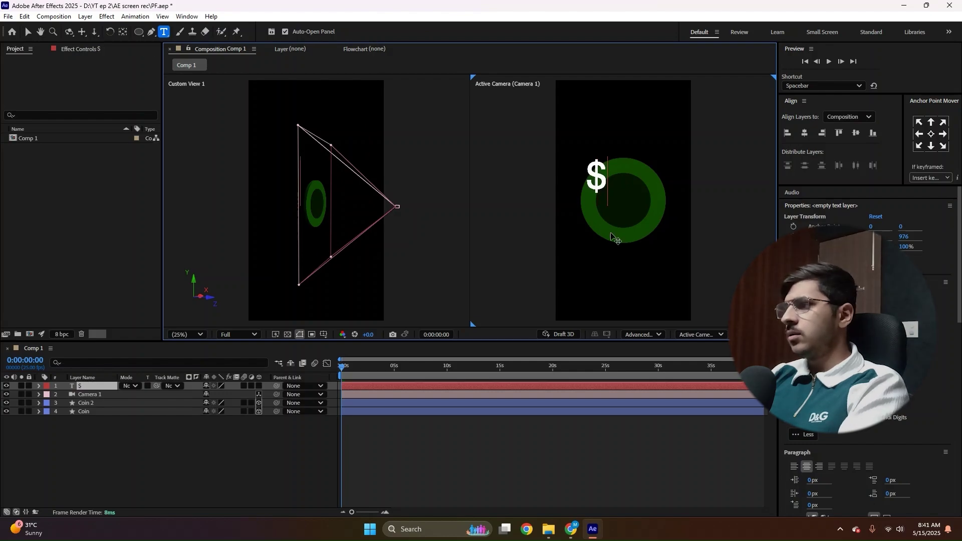
left_click(28, 32)
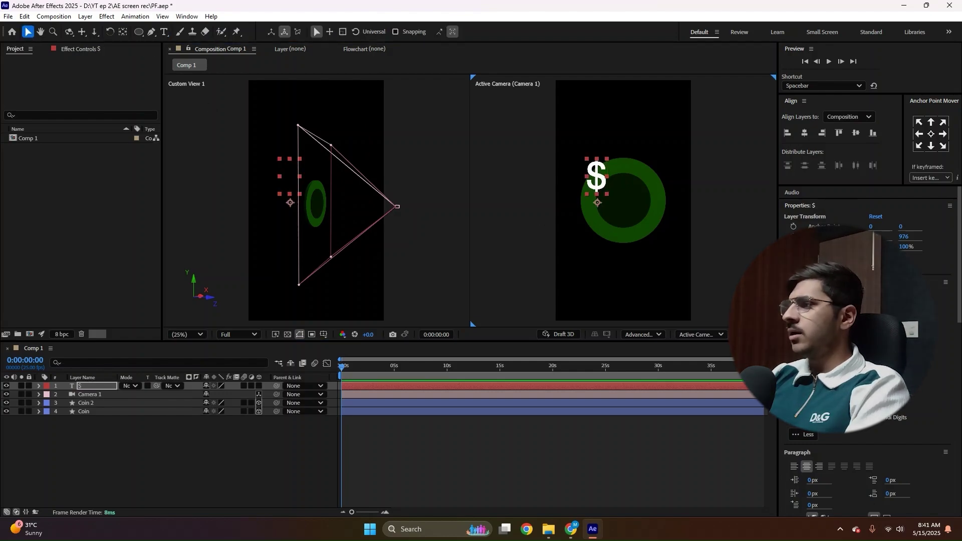
left_click_drag(598, 207, 626, 228)
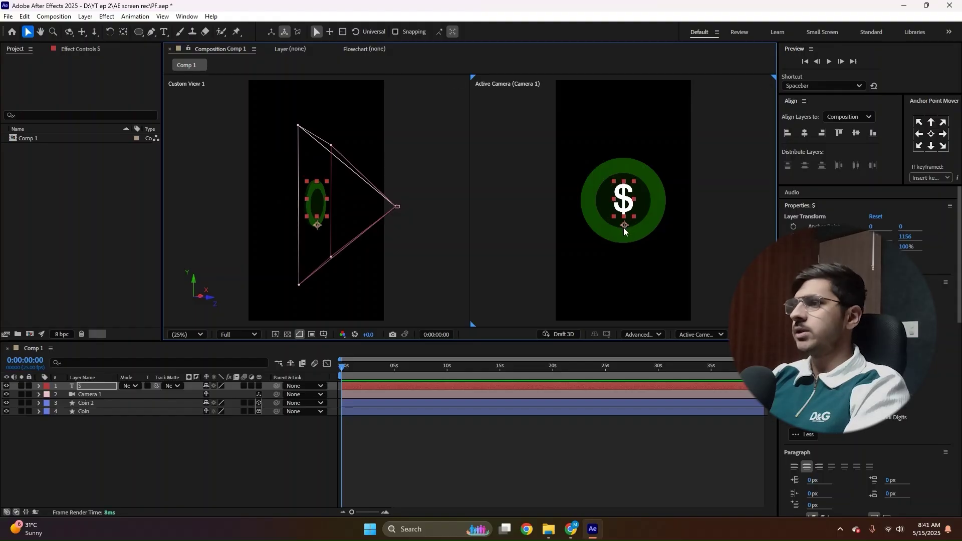
- Make the $ layer 3D, centre its anchor point, and pull it forward in Z
left_click(259, 386)
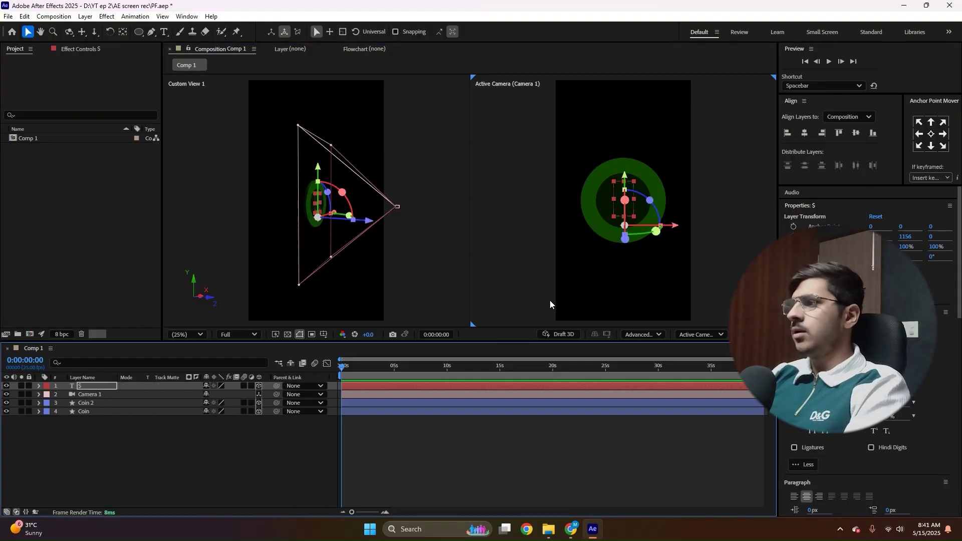
left_click(933, 135)
key("period")
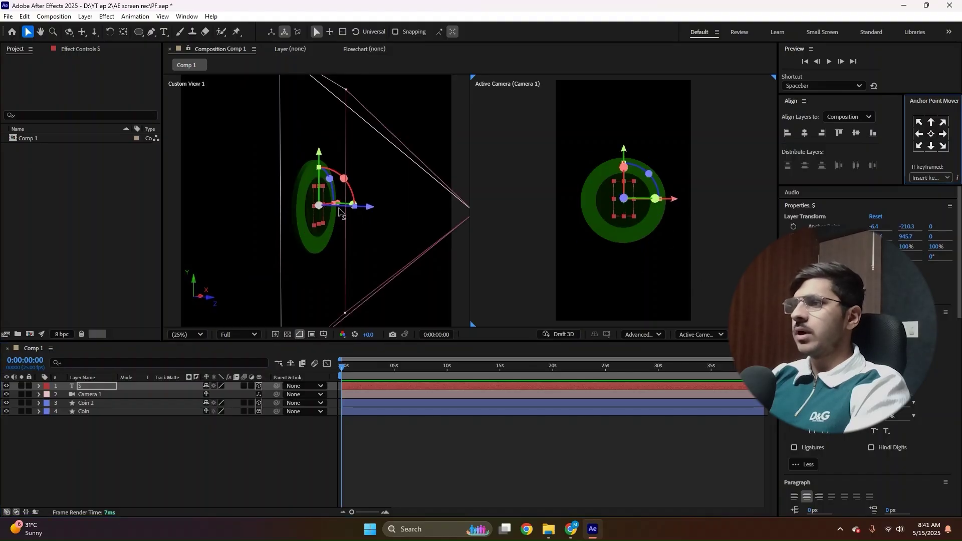
mouse_move(370, 211)
left_mouse_down()
mouse_move(397, 217)
mouse_move(381, 215)
left_mouse_up()
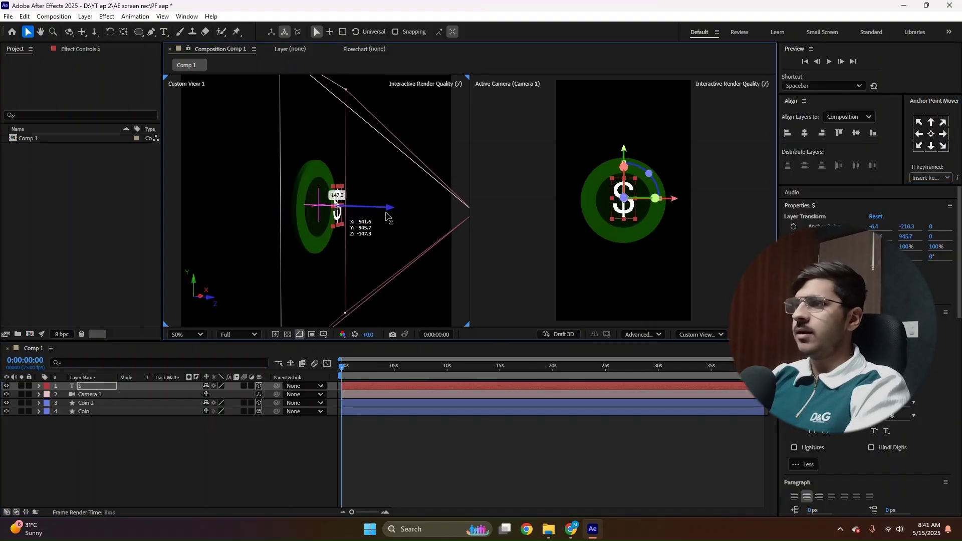
scroll(328, 194, "up", 4)
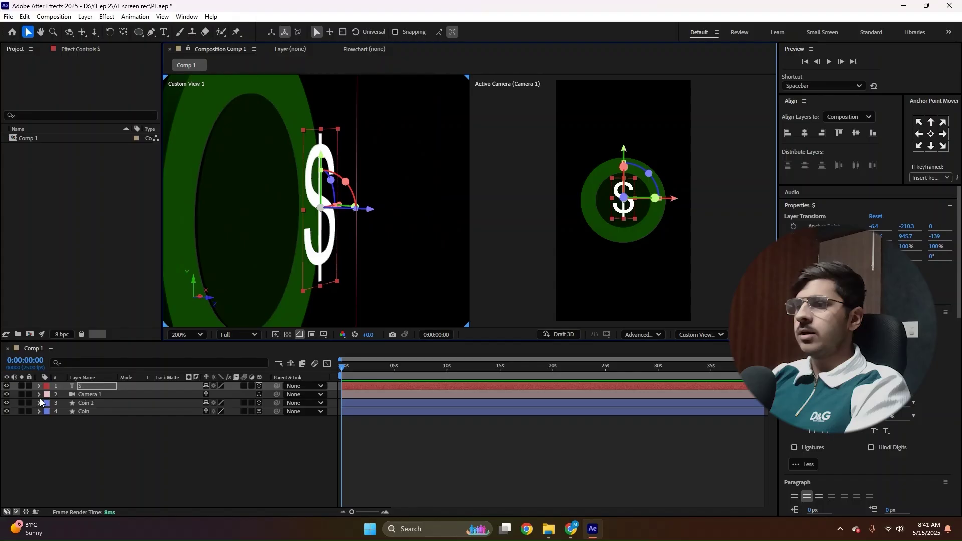
- Give the $ an extrusion depth of 47 and move it slightly lower on the coin's face
left_click(39, 386)
left_click(44, 412)
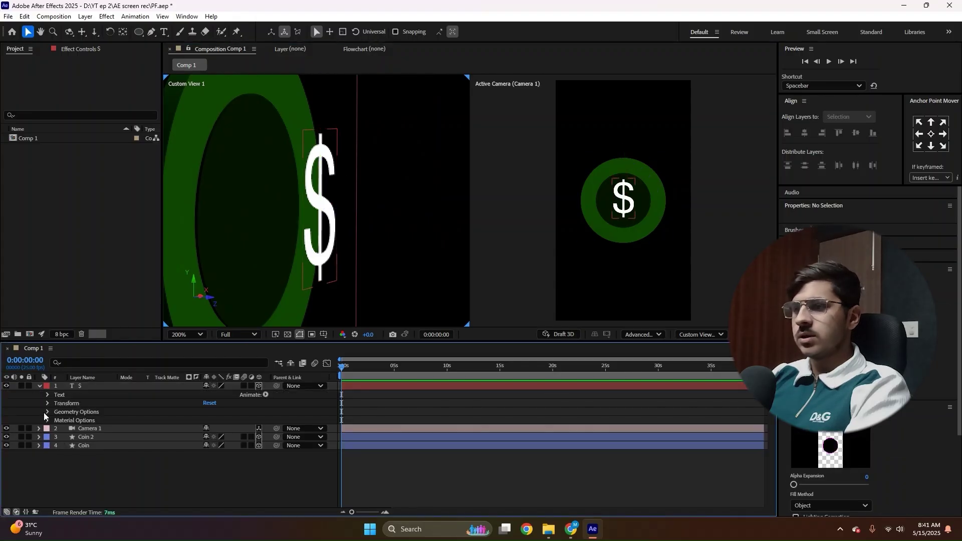
left_click(46, 412)
left_click_drag(205, 445, 268, 393)
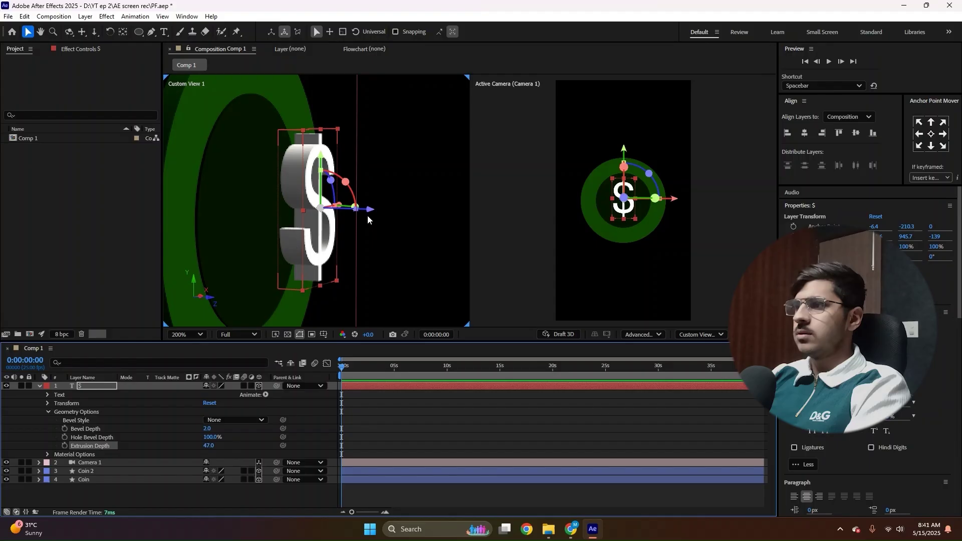
left_click_drag(370, 209, 291, 227)
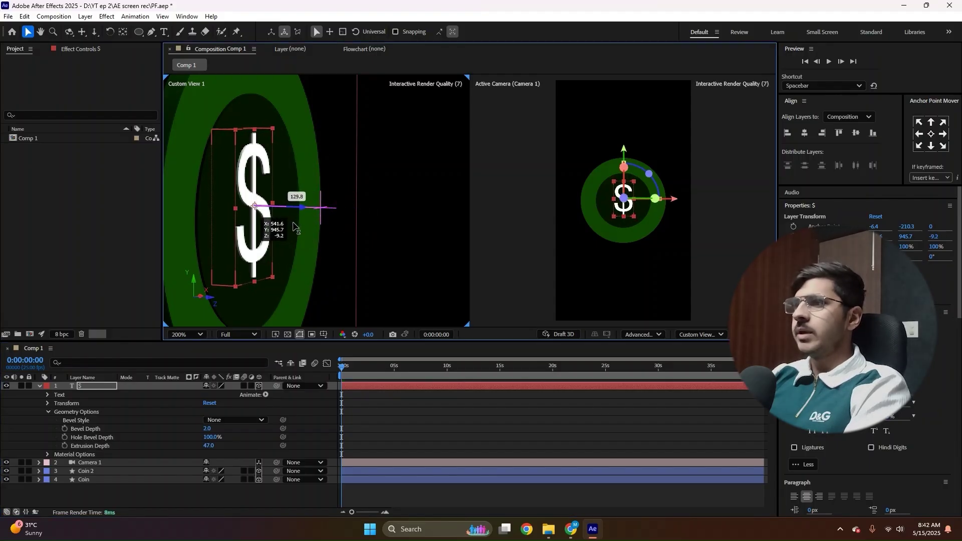
key("period")
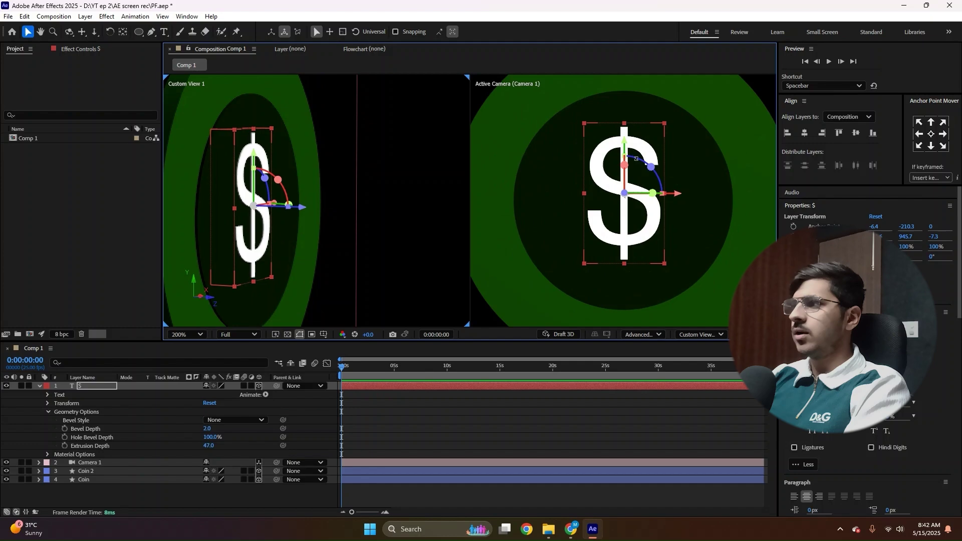
left_click_drag(625, 145, 625, 155)
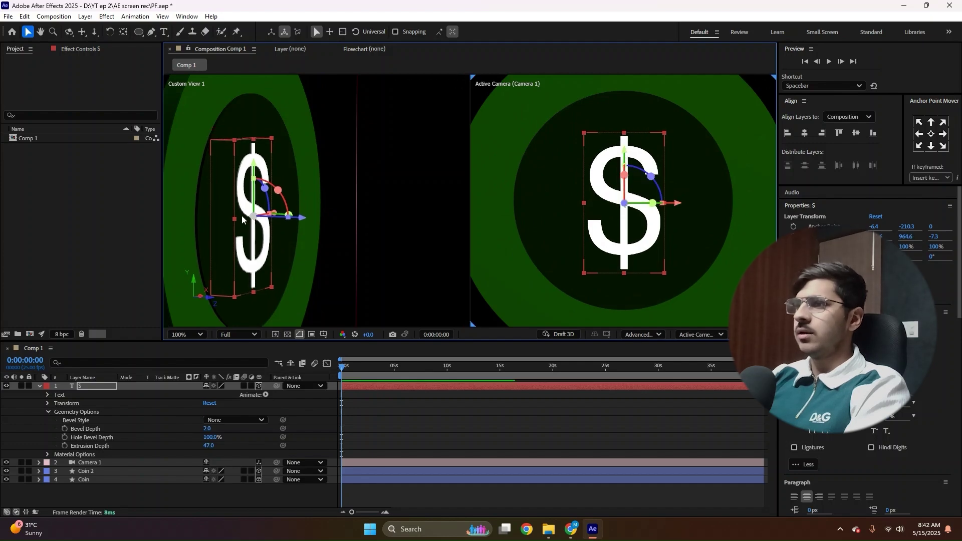
- Raise the $ extrusion depth to 50 and orbit Custom View 1 to check it
key("comma")
left_click(69, 32)
left_click_drag(208, 221, 302, 212)
key("v")
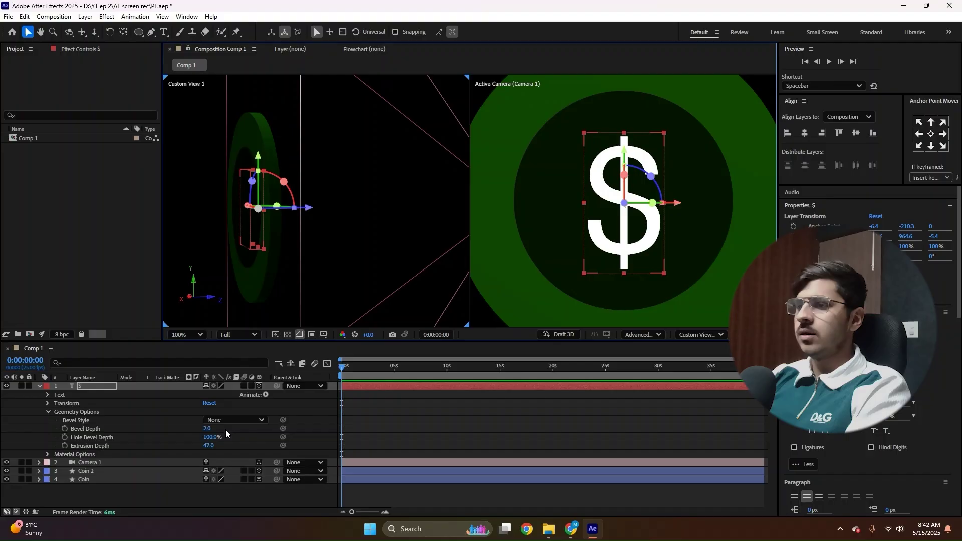
left_click_drag(208, 445, 209, 446)
scroll(514, 212, "down", 3)
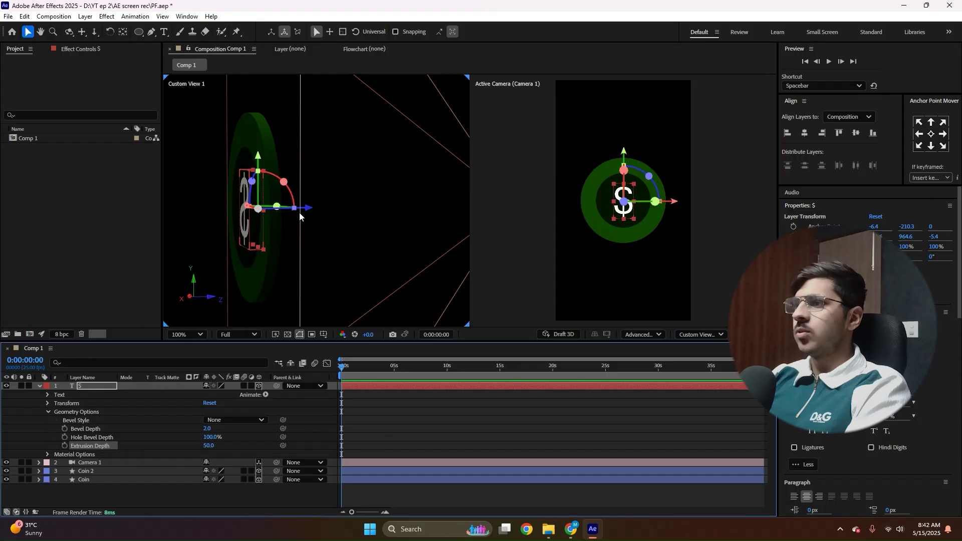
scroll(247, 223, "down", 4)
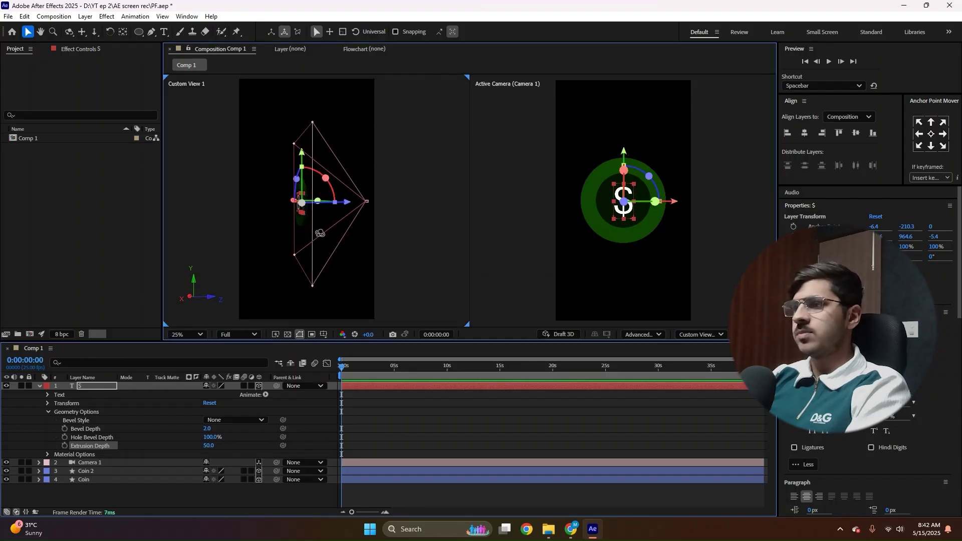
key("c")
left_click_drag(319, 233, 263, 233)
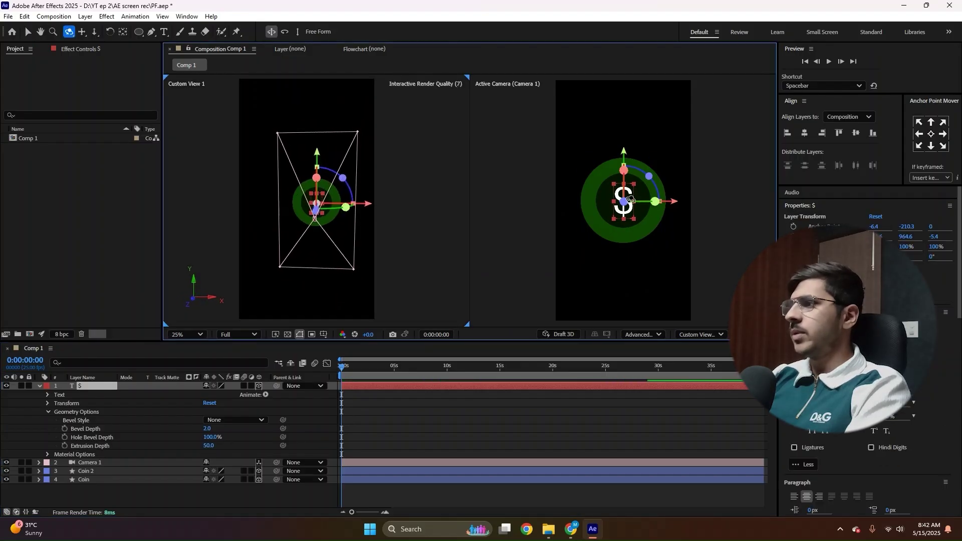
scroll(630, 200, "up", 3)
- Move Camera 1 to the top of the stack and add a 3D null object
key("v")
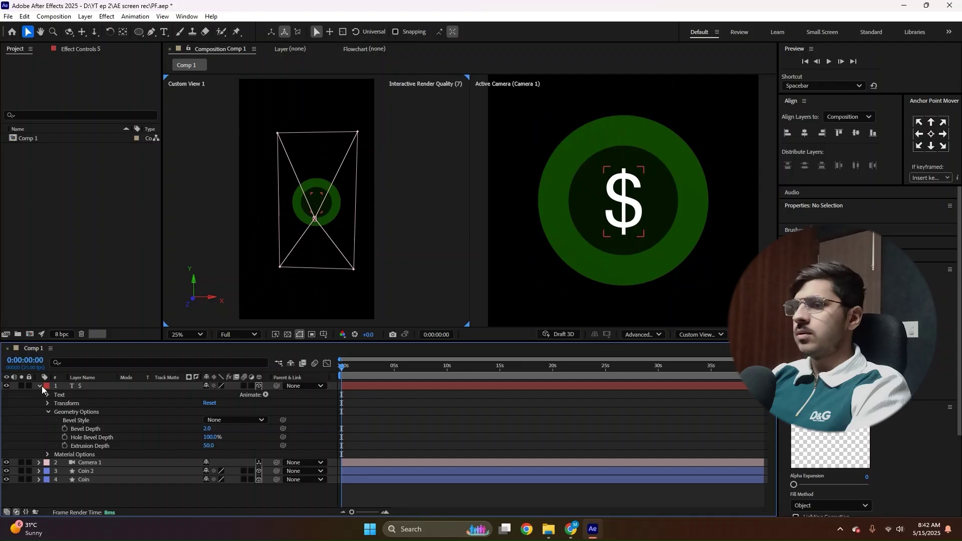
left_click(40, 386)
mouse_move(90, 393)
left_mouse_down()
mouse_move(89, 402)
mouse_move(89, 384)
mouse_move(101, 385)
mouse_move(95, 397)
left_mouse_up()
right_click(92, 432)
mouse_move(120, 311)
left_click(248, 369)
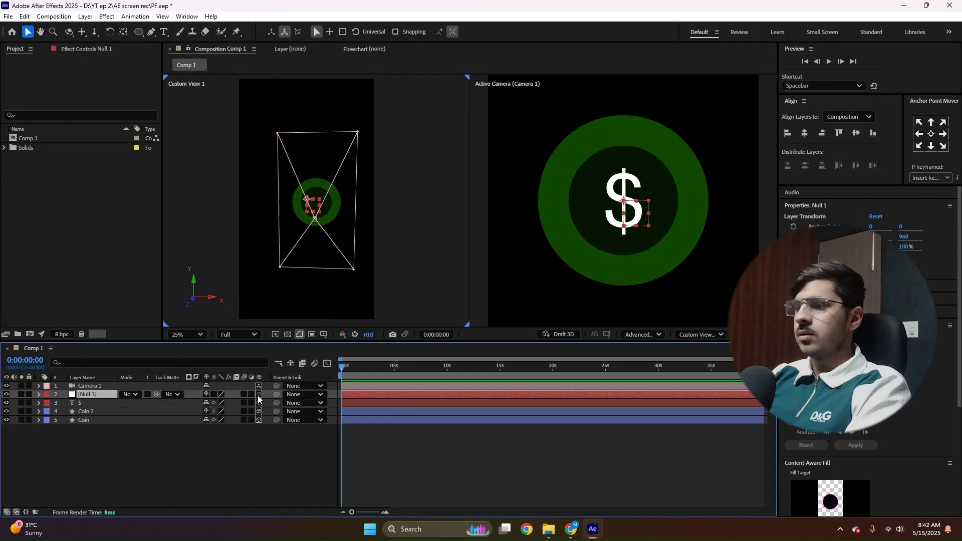
left_click(259, 395)
- Parent $, Coin 2 and Coin to the null and rename it 'CTRL coin'
left_click(98, 403)
left_click(91, 419, "shift")
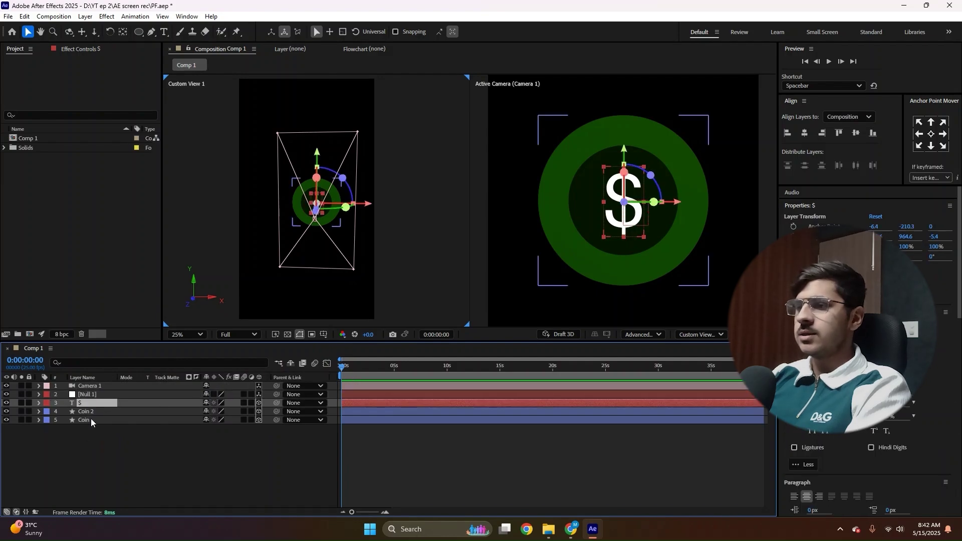
left_click_drag(277, 404, 94, 395)
right_click(94, 395)
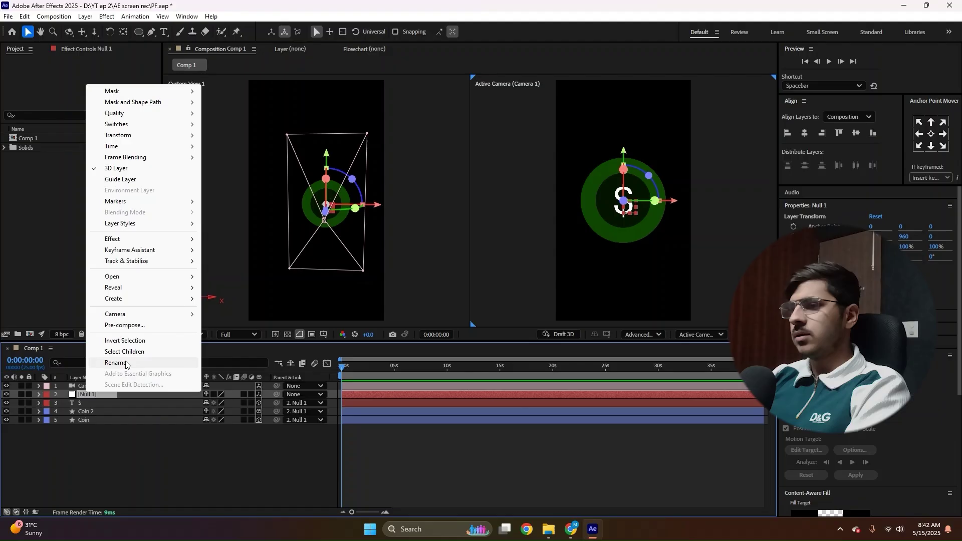
left_click(122, 362)
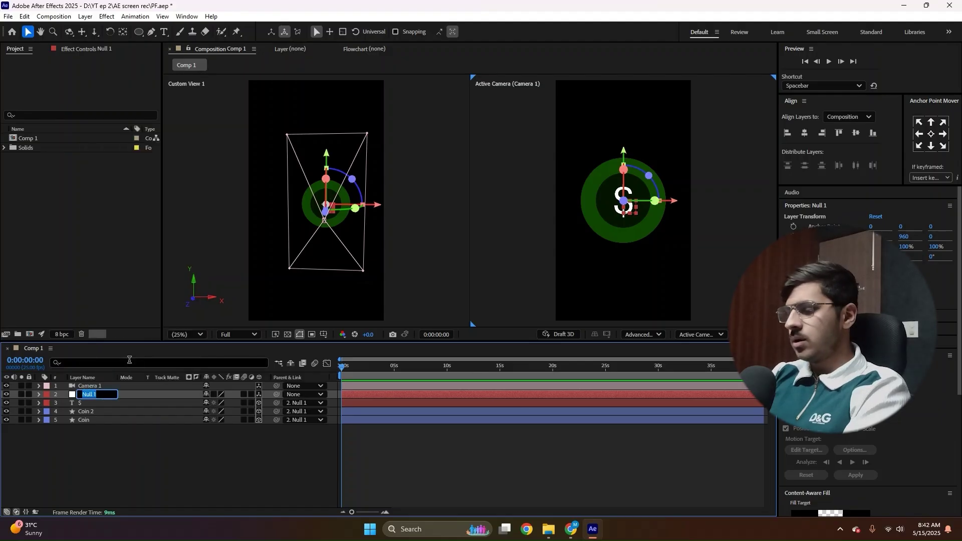
type("CTRL ")
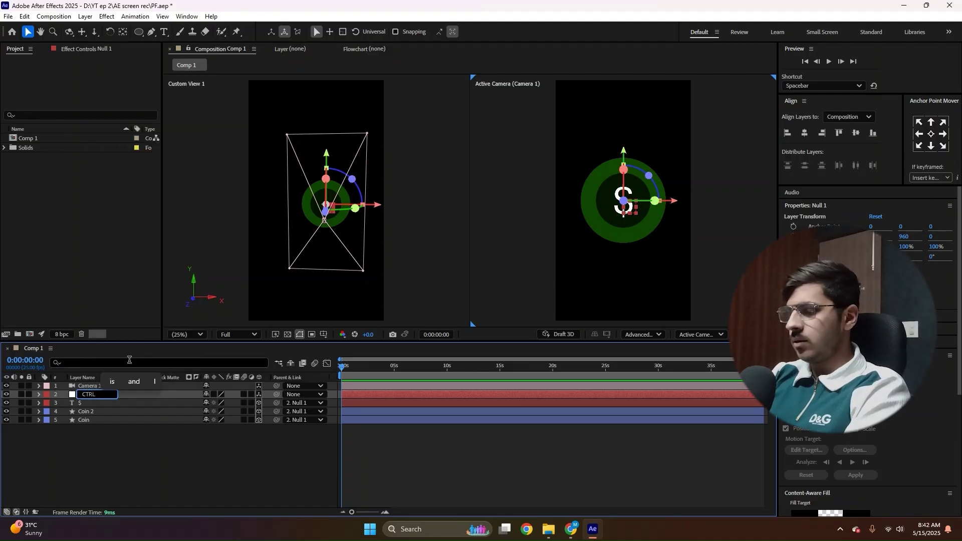
type("coin")
key("Return")
key("r")
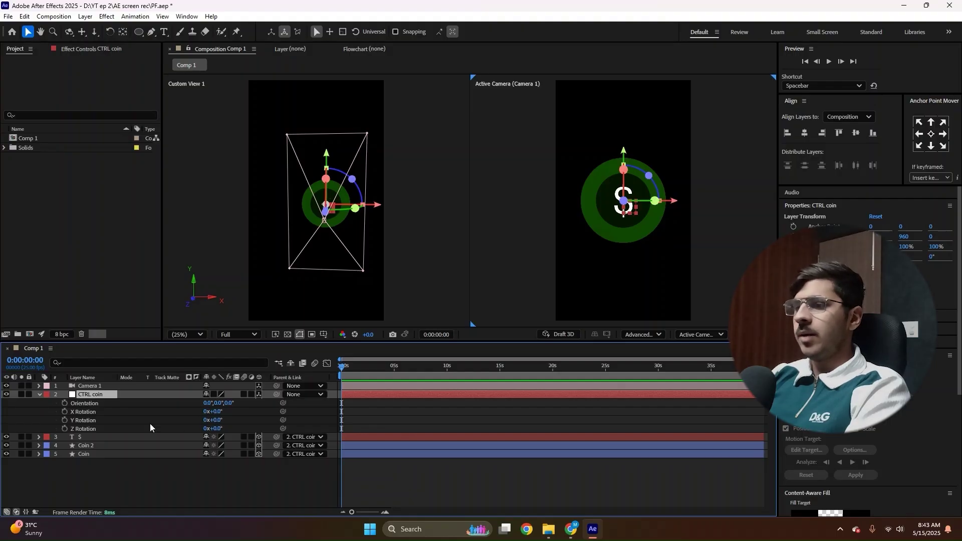
- Add the expression time*50 to CTRL coin's Y Rotation and preview the spinning coin
left_click(65, 421, "alt")
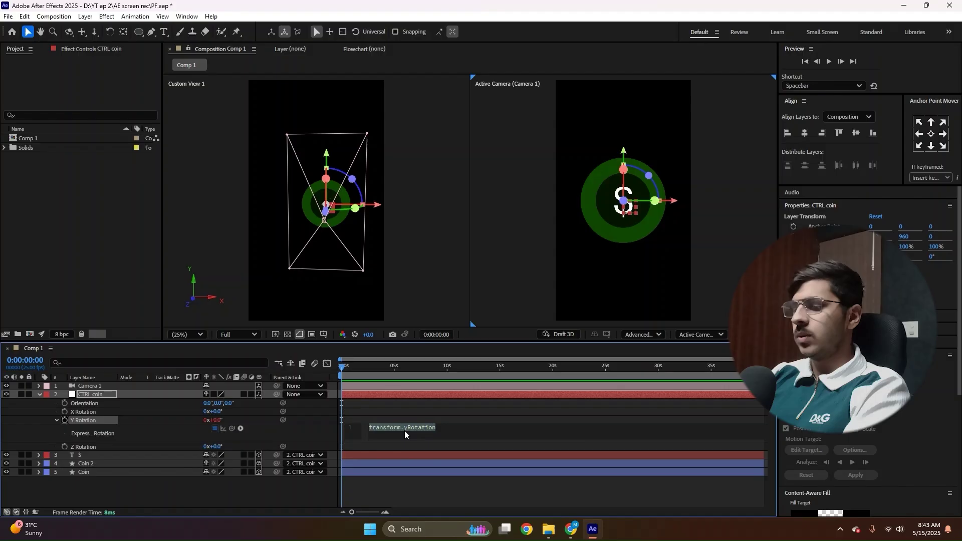
type("i")
key("BackSpace")
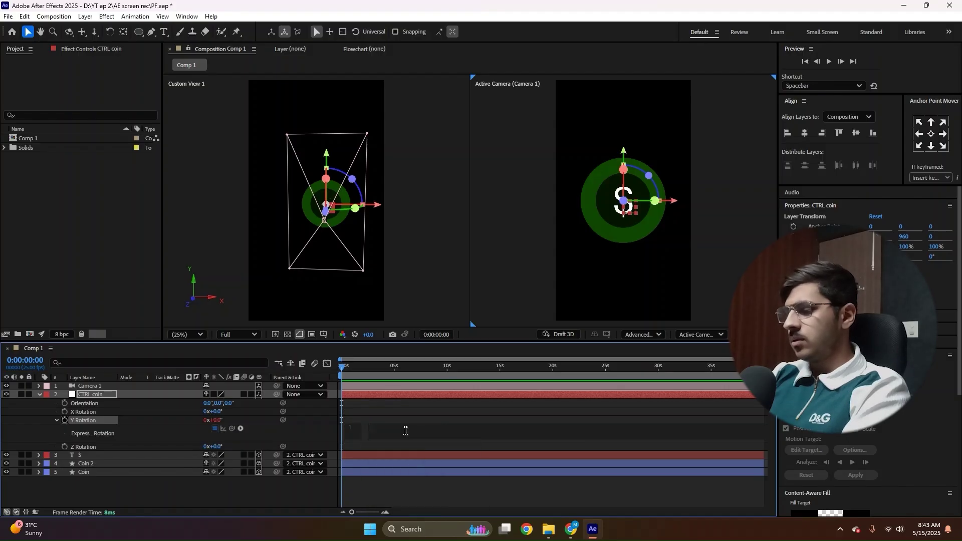
type("tim")
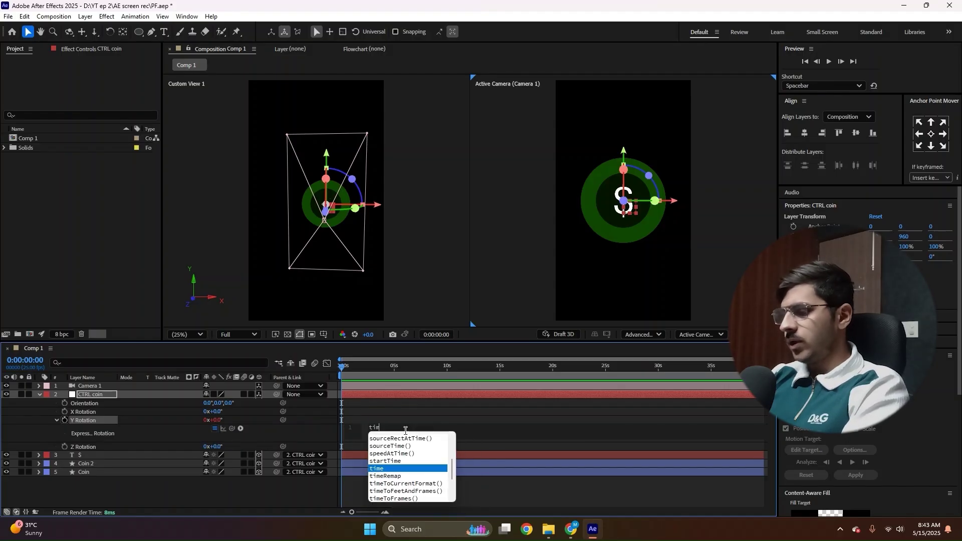
type("e*50")
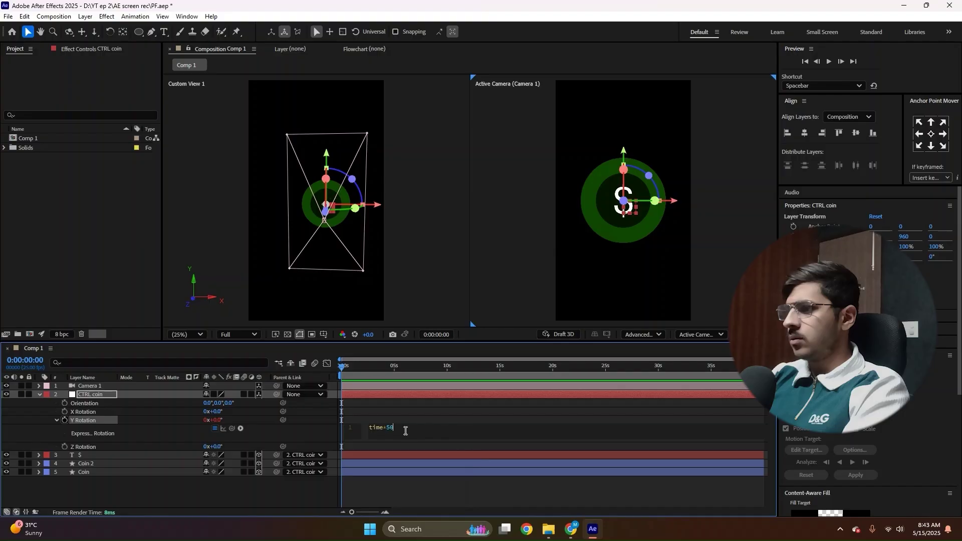
key("KP_Enter")
key("space")
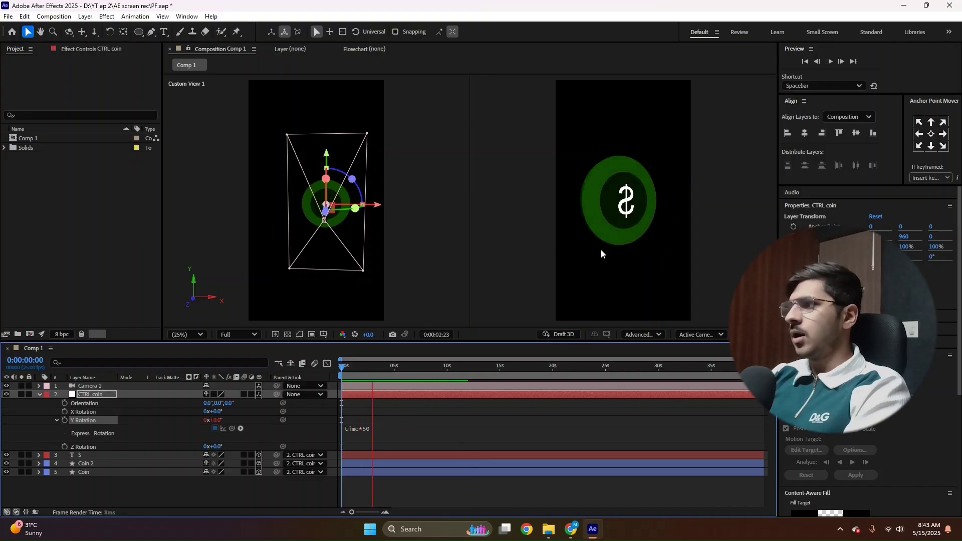
left_click(646, 188)
scroll(638, 197, "up", 2)
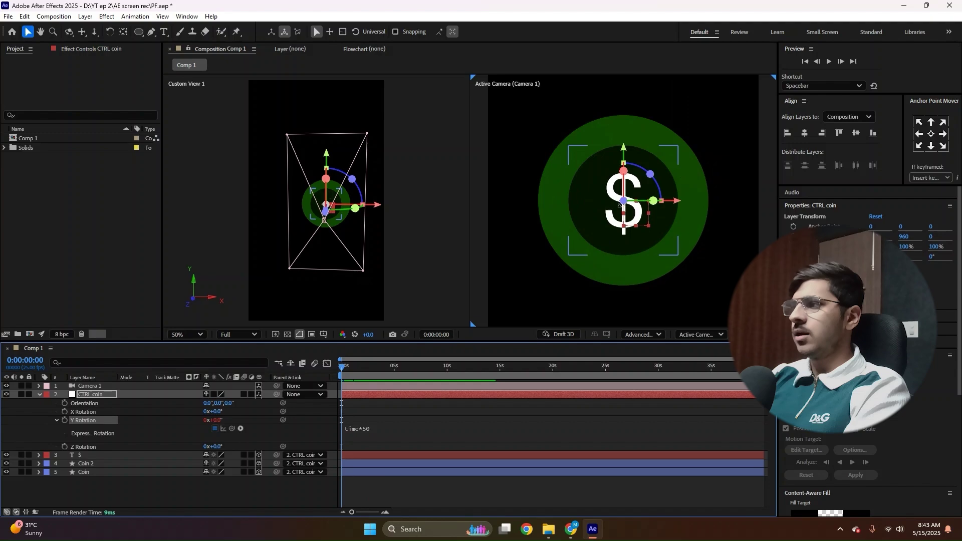
mouse_move(341, 367)
left_mouse_down()
mouse_move(353, 368)
mouse_move(335, 369)
left_mouse_up()
scroll(592, 173, "up", 2)
scroll(220, 139, "up", 4)
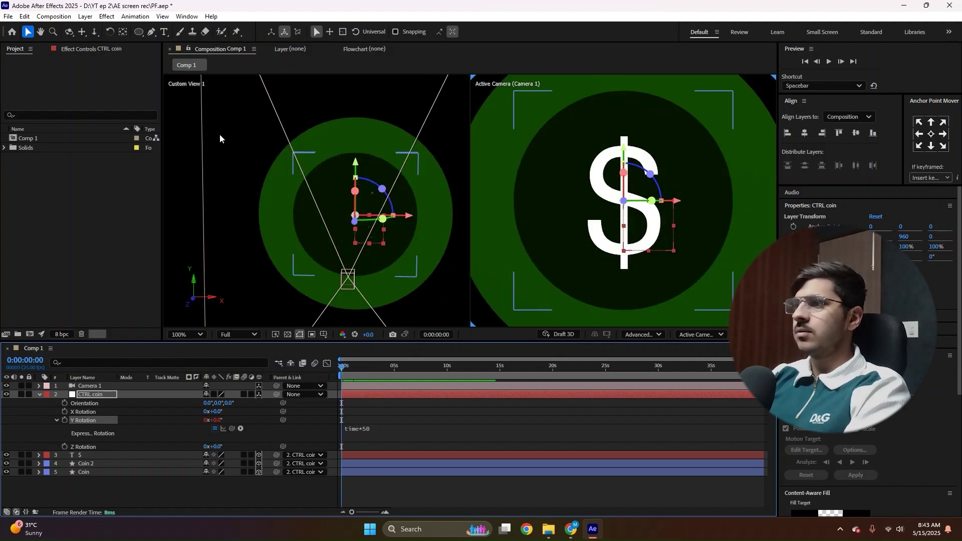
key("c")
left_click_drag(228, 221, 280, 229)
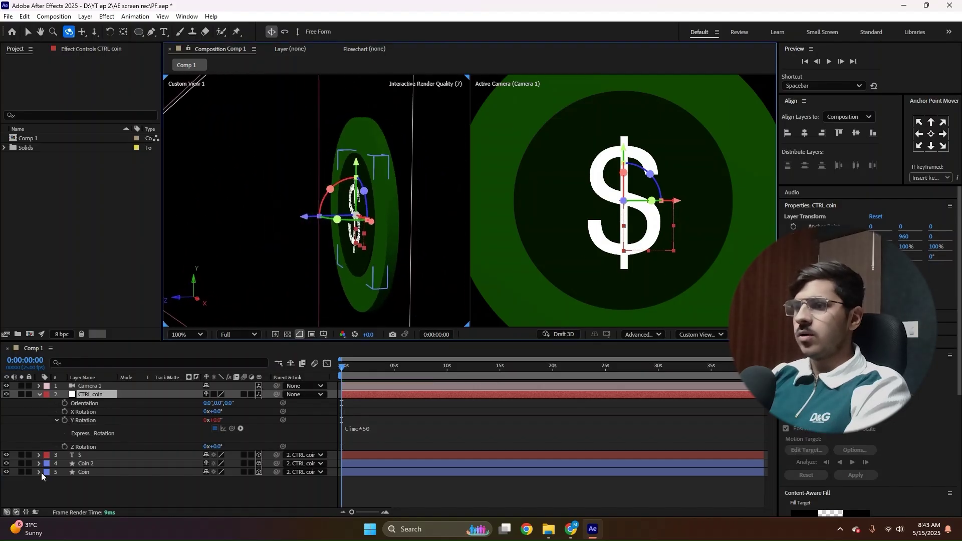
- Set the $ layer's extrusion depth to 55
left_click(39, 455)
left_click(48, 481)
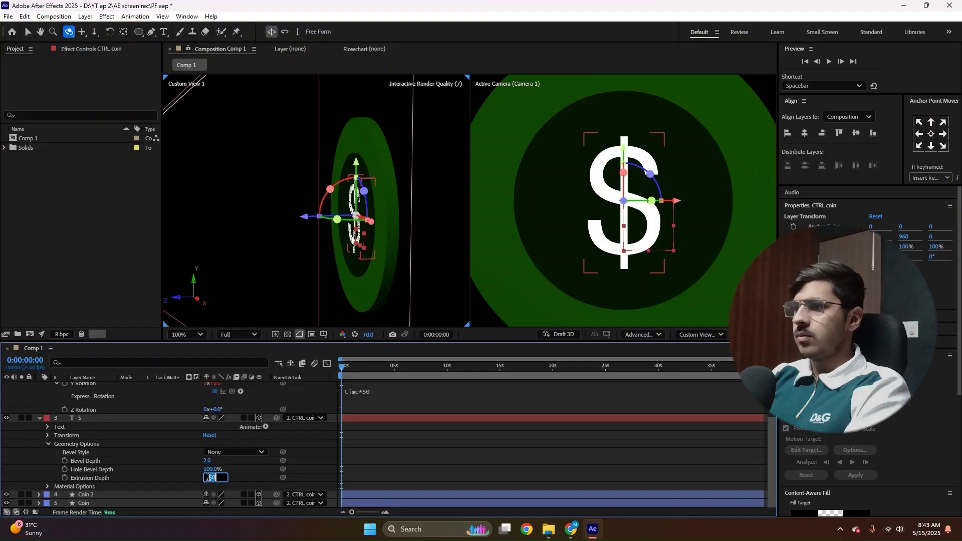
key("Return")
key("Return")
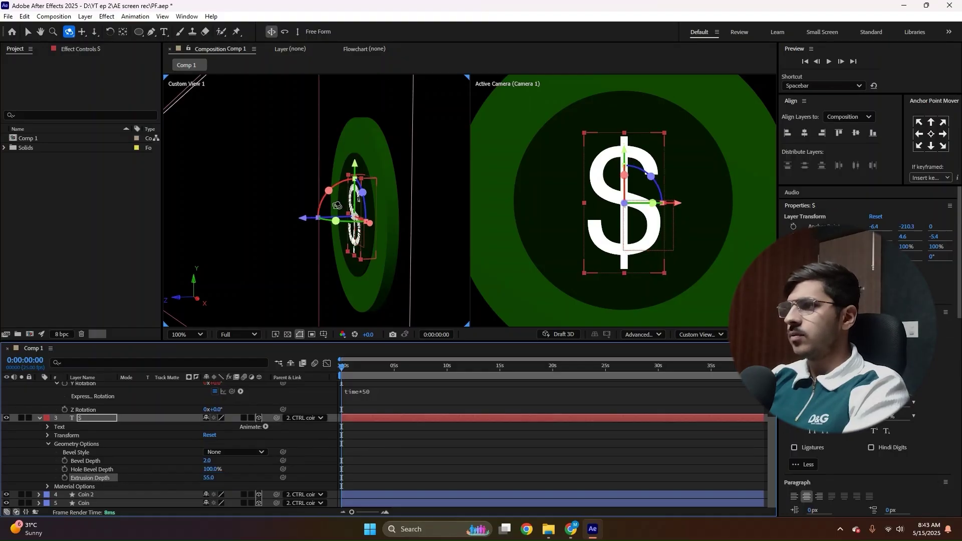
scroll(338, 206, "up", 2)
- Move the $ along Z from -5.4 to -9.0 and preview the spin
key("v")
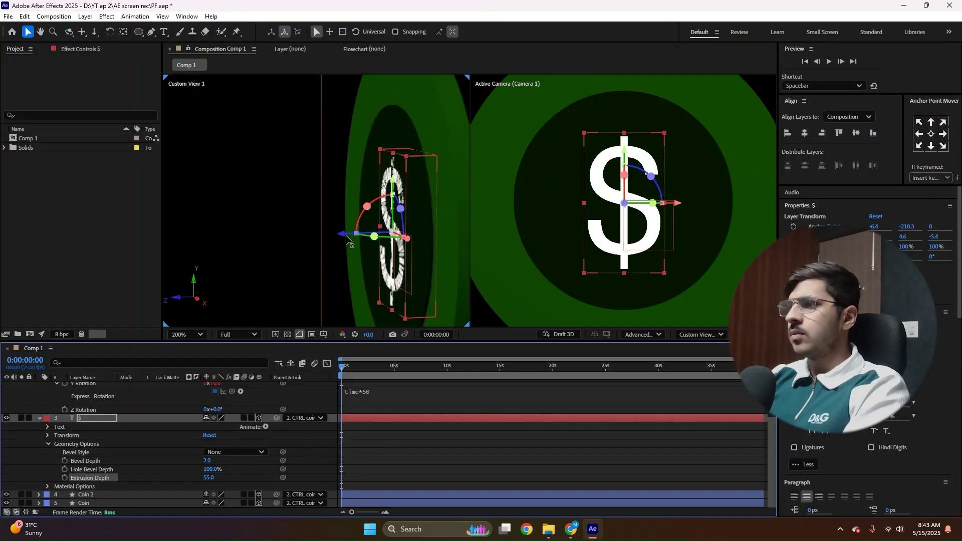
left_click_drag(342, 234, 219, 242)
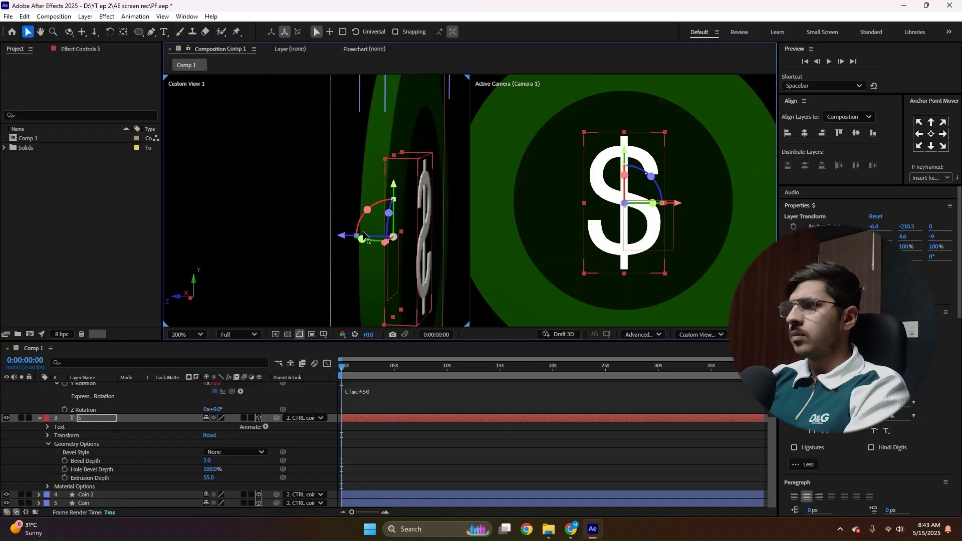
left_click_drag(337, 238, 330, 243)
scroll(62, 441, "up", 3)
key("space")
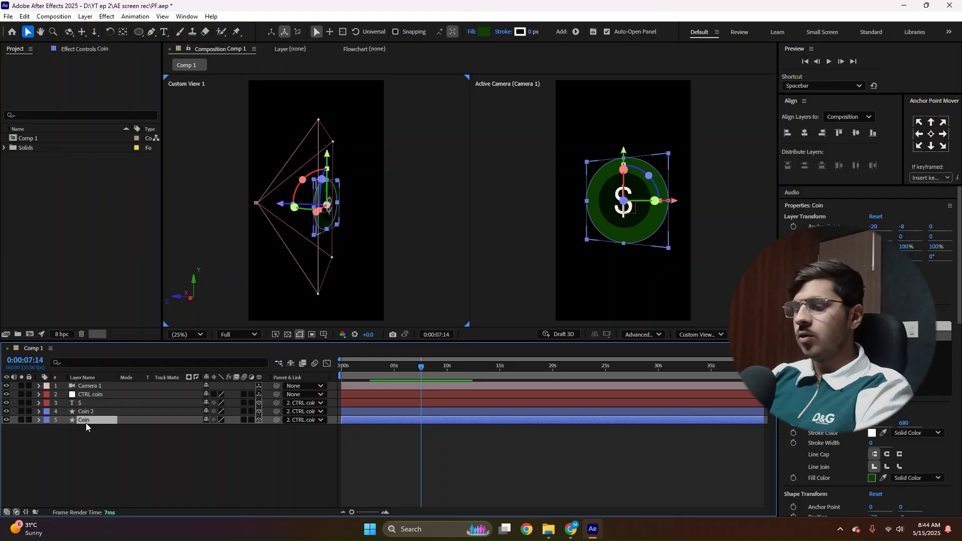
- Duplicate the Coin layer and rename the copy 'stroke'
key("ctrl+d")
right_click(87, 421)
left_click(110, 400)
type("s")
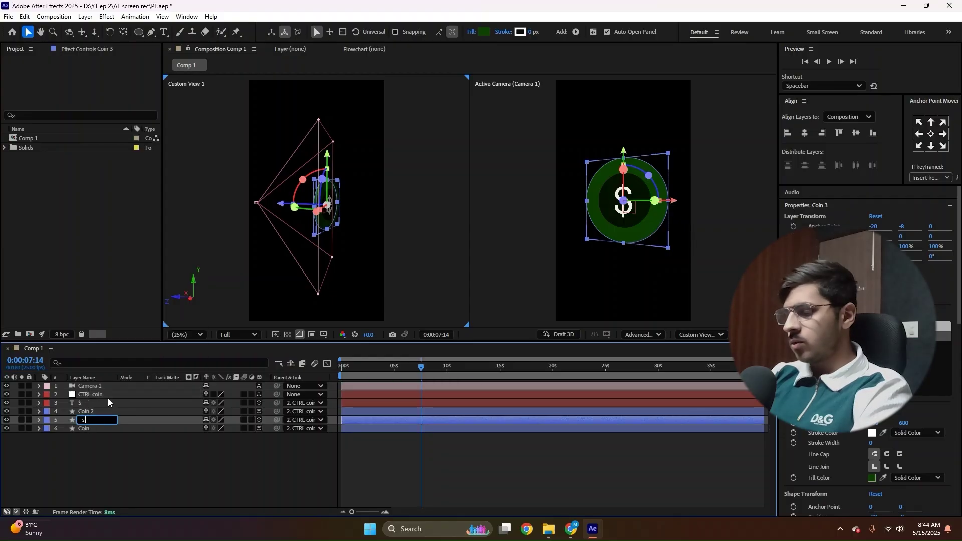
type("troke")
key("Return")
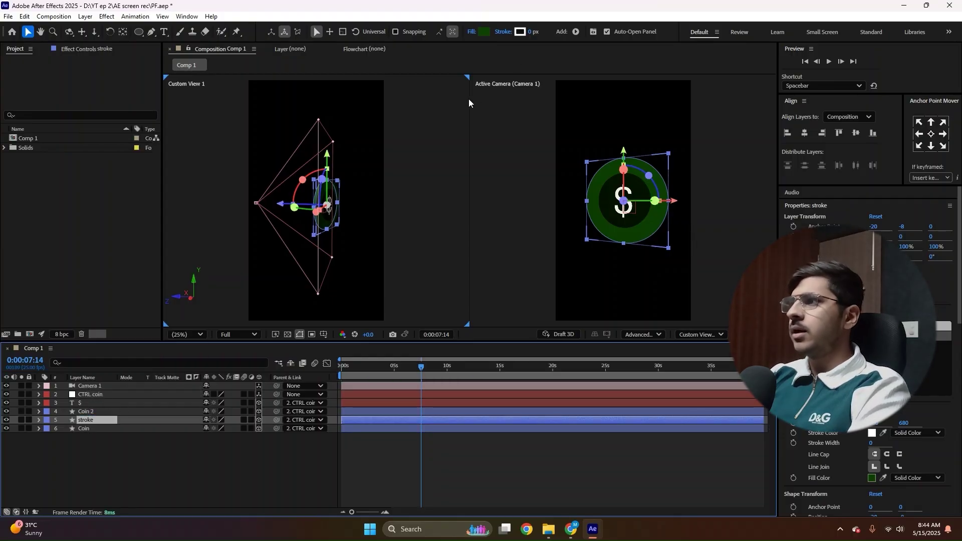
- Give the stroke layer a 3 px stroke in the coin's sampled green, with no fill
left_click(531, 32)
type("3")
key("Return")
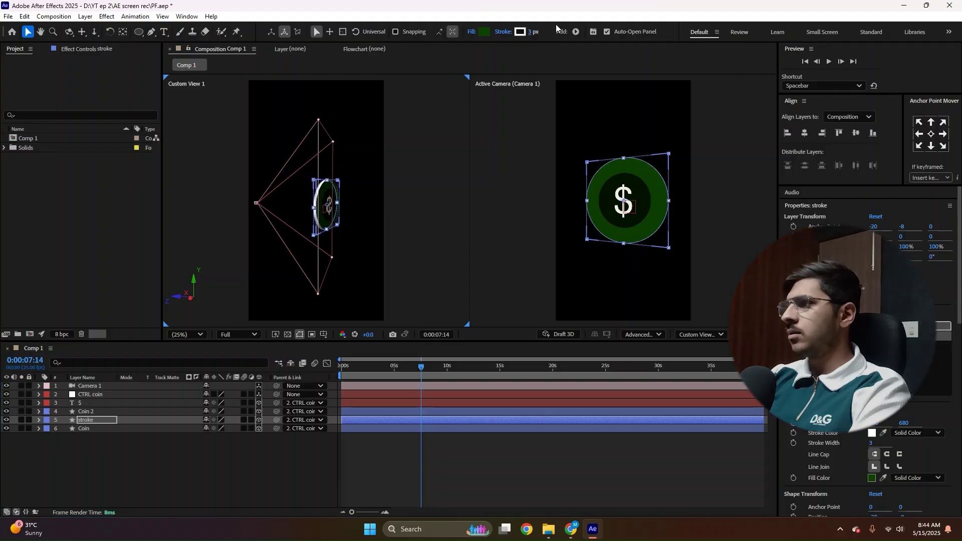
left_click(472, 32)
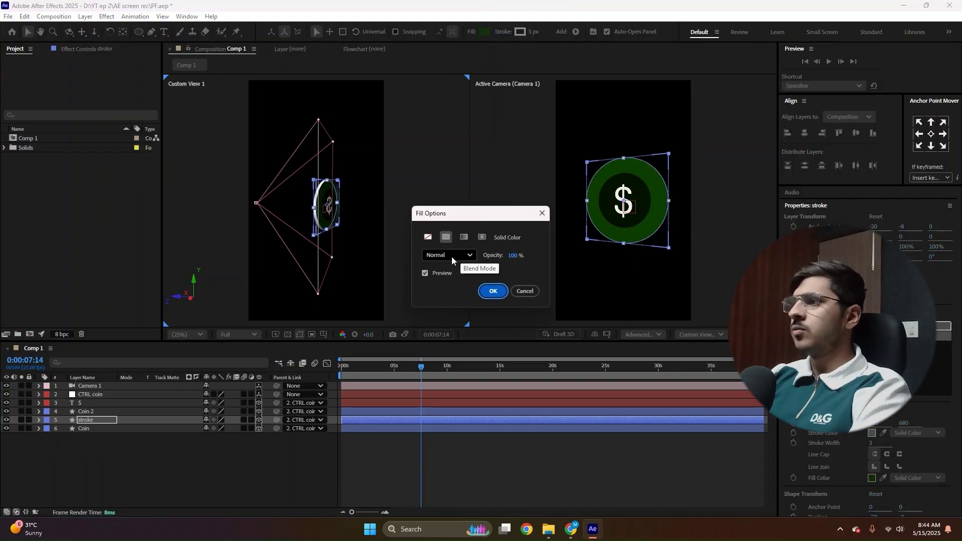
left_click(427, 237)
left_click(493, 290)
key("period")
key("period")
key("period")
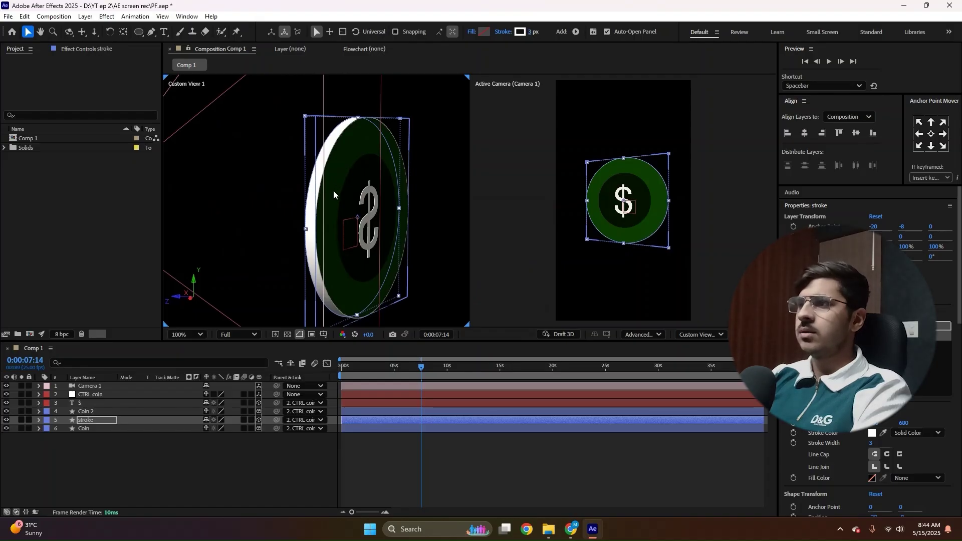
left_click(520, 32)
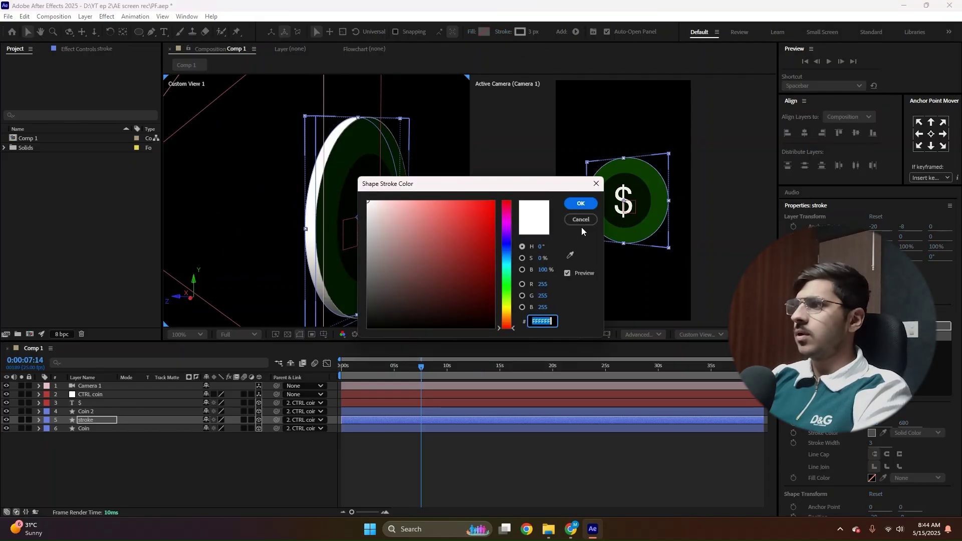
left_click(570, 256)
left_click(602, 200)
left_click(580, 203)
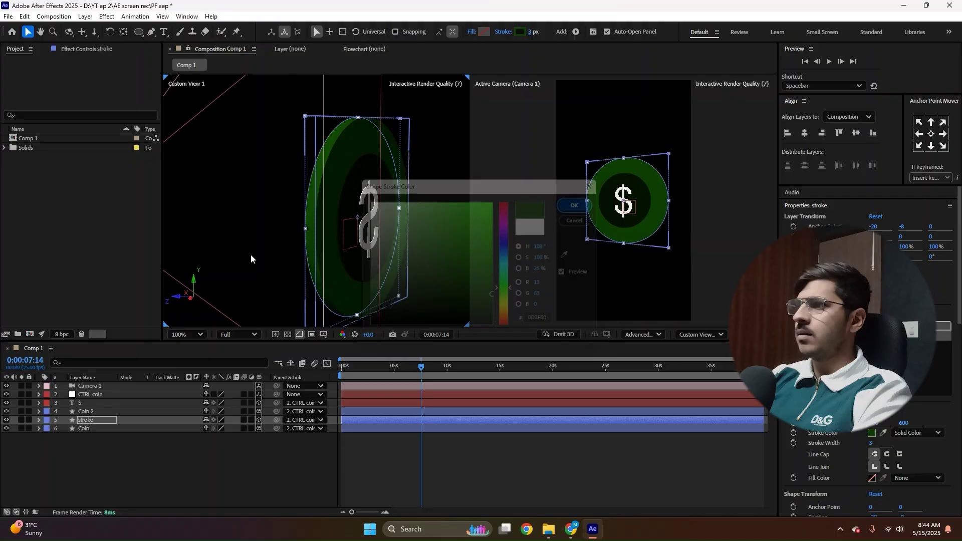
- Raise the stroke layer's Material Options Specular Shininess to 100%
left_click(39, 420)
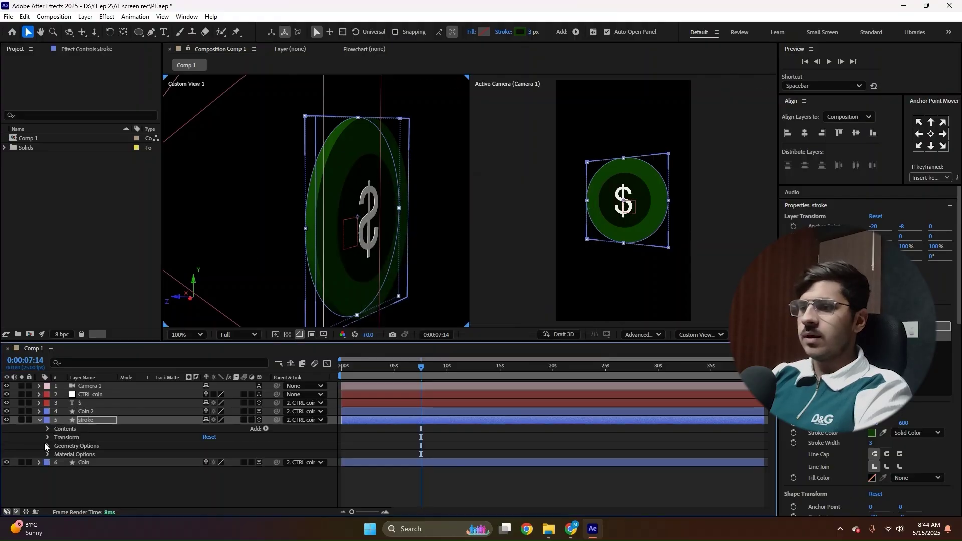
left_click(48, 455)
scroll(80, 457, "down", 2)
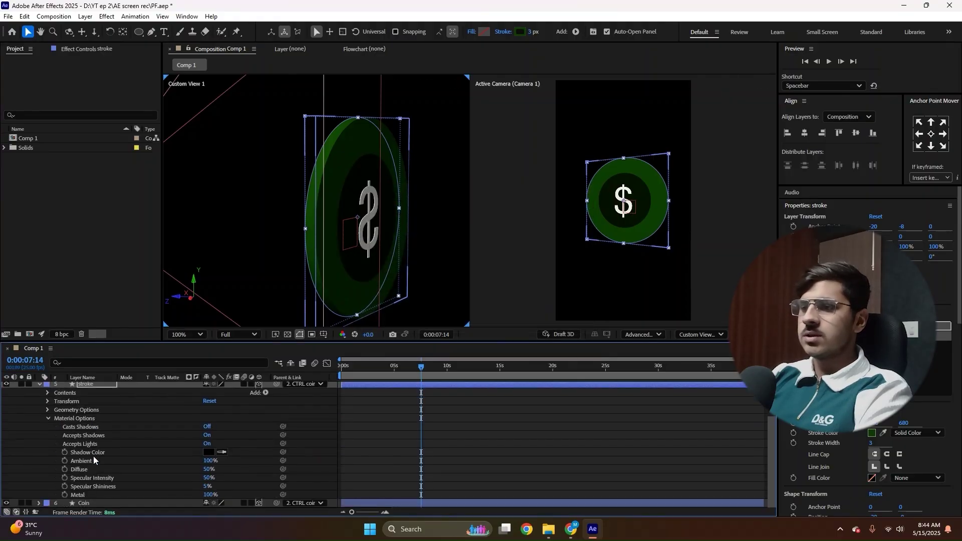
left_click(88, 486)
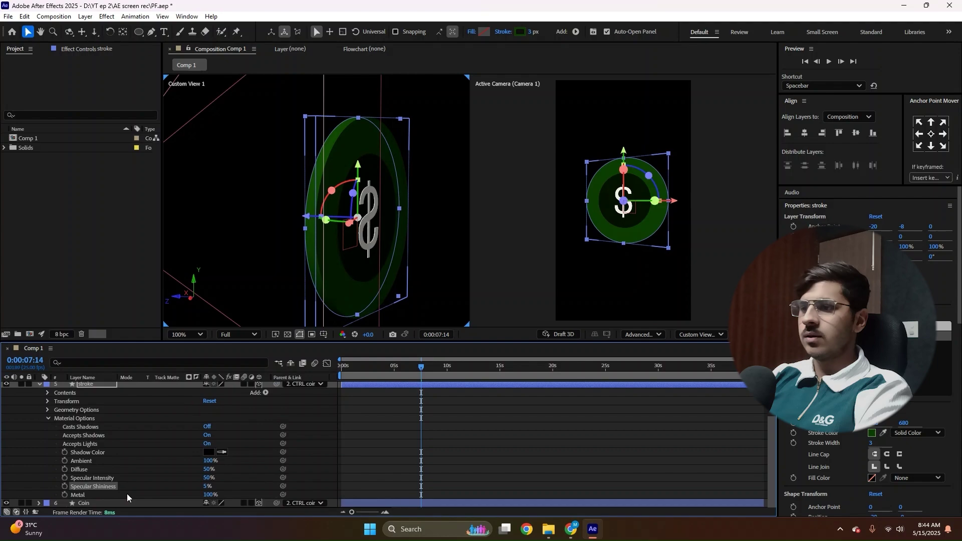
left_click_drag(204, 486, 278, 490)
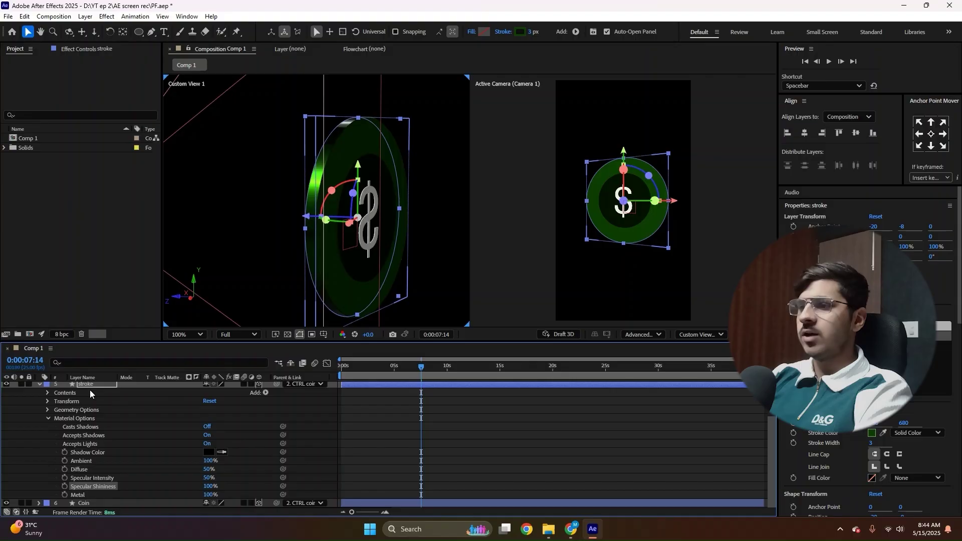
scroll(89, 390, "up", 3)
left_click(38, 420)
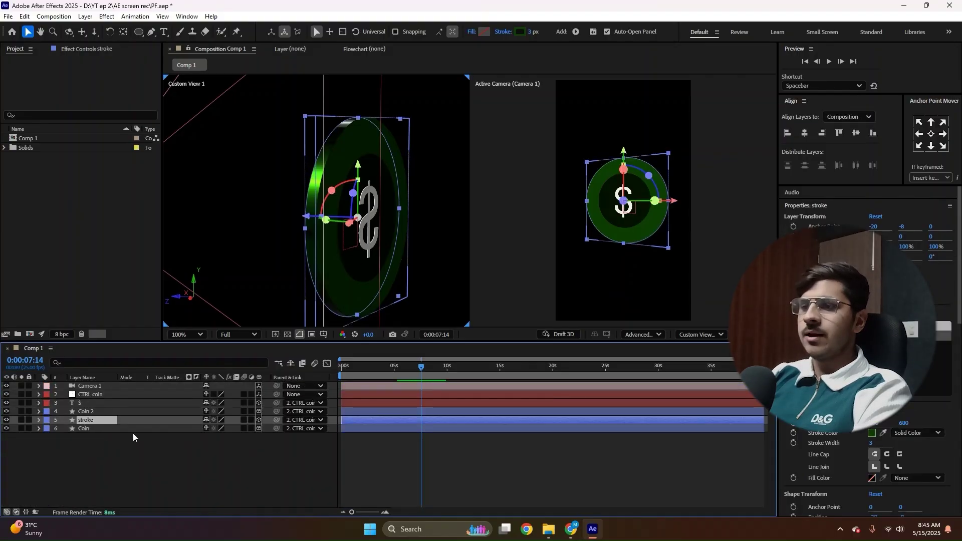
- Deselect all layers and preview the animation from the start
key("F2")
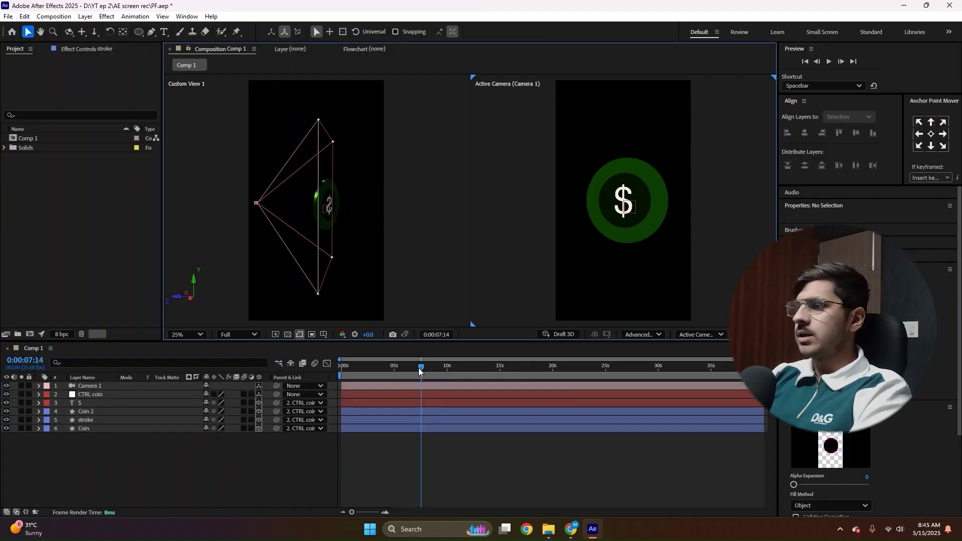
left_click_drag(419, 368, 303, 372)
key("space")
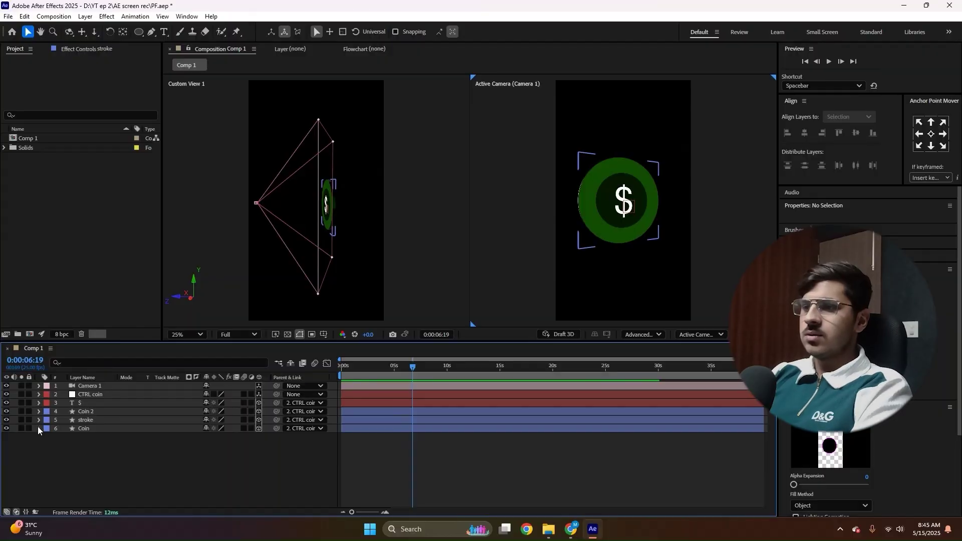
- Set the Coin layer's Specular Shininess to 50%
left_click(39, 428)
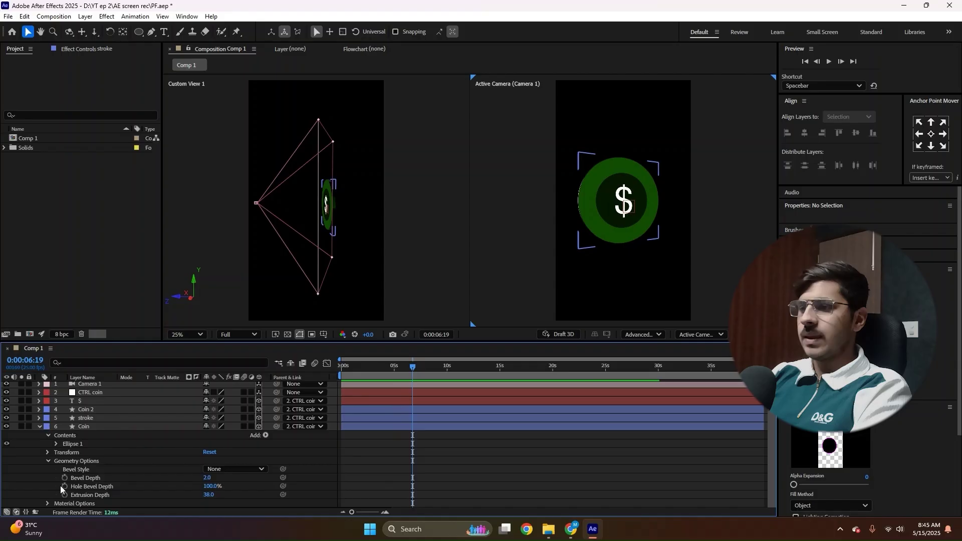
left_click(47, 503)
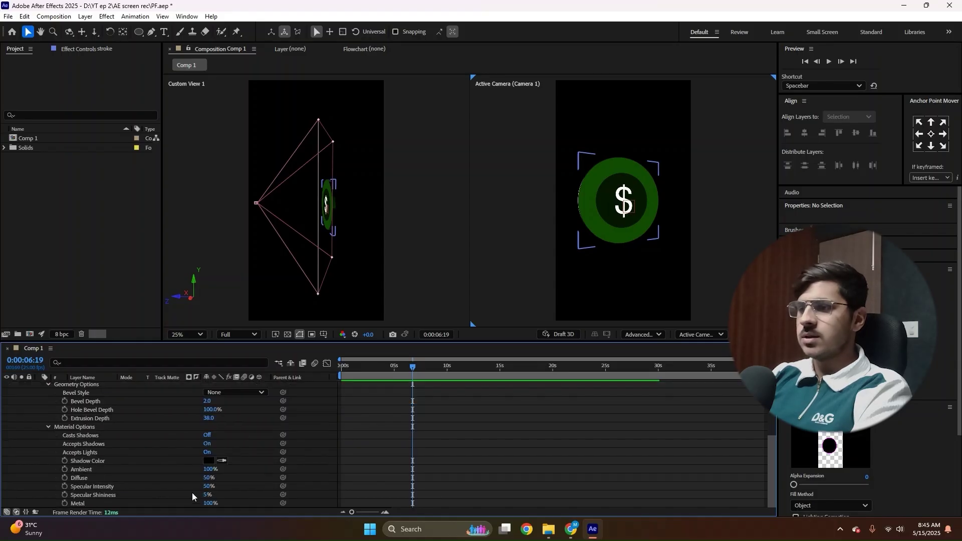
left_click(207, 495)
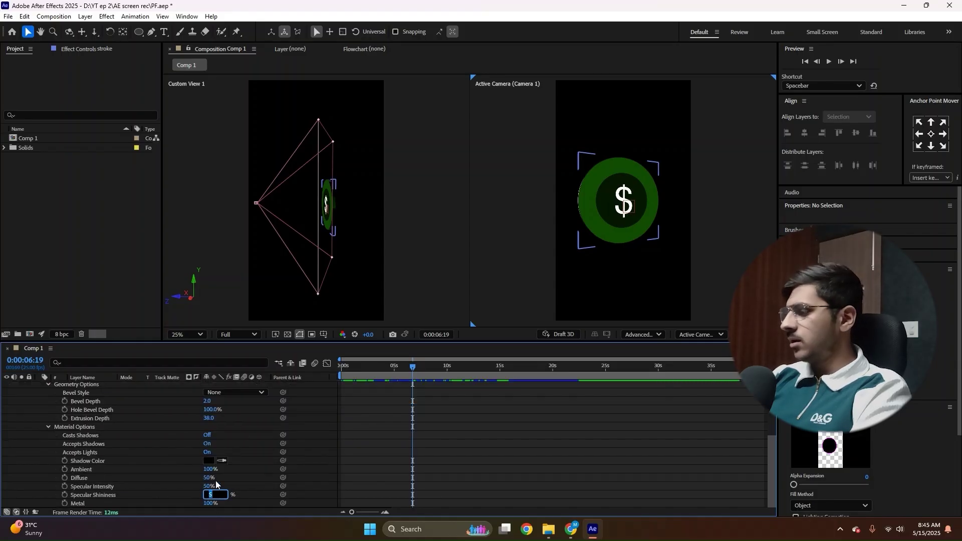
type("50")
key("Return")
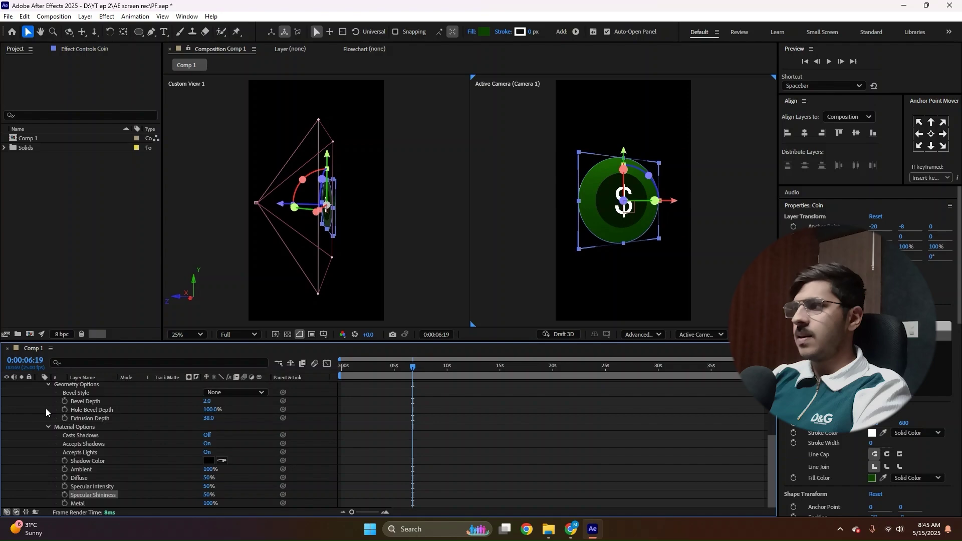
scroll(40, 438, "up", 3)
left_click(40, 429)
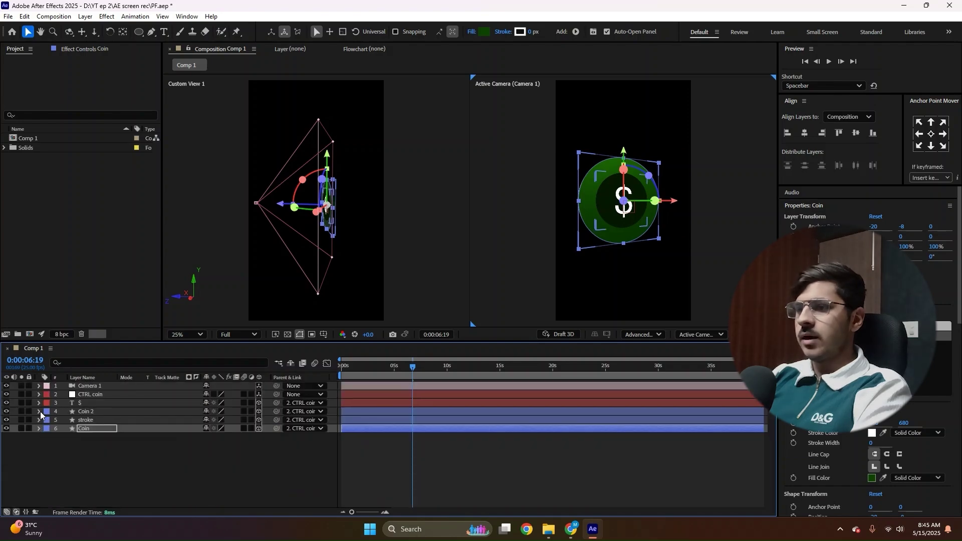
- Set Coin 2's Specular Shininess to 50% and return the time to the start
left_click(38, 412)
scroll(66, 473, "down", 1)
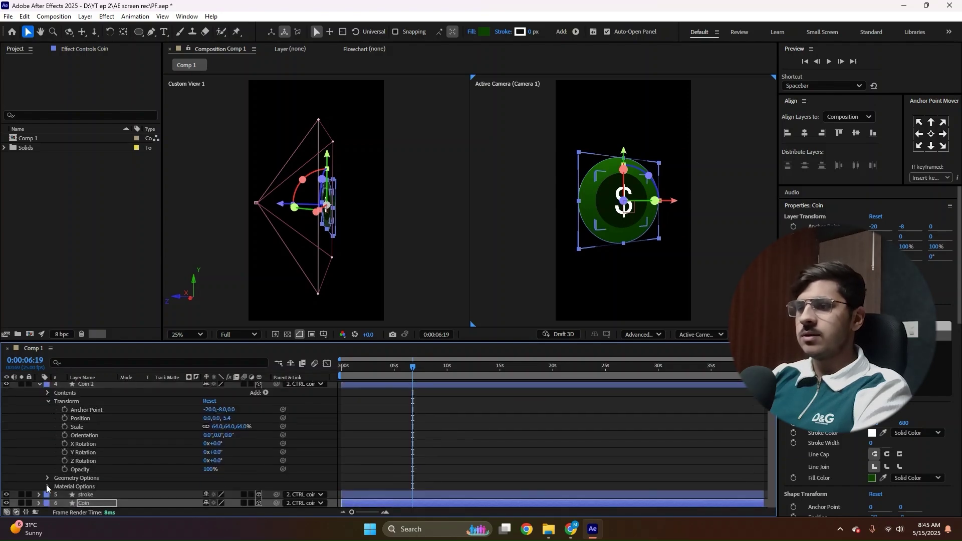
left_click(48, 487)
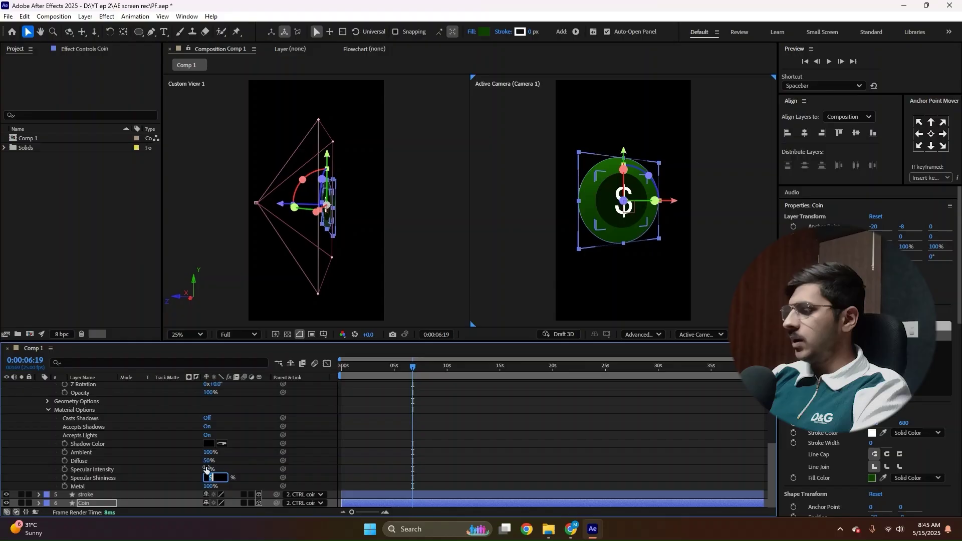
key("Return")
left_click_drag(419, 365, 261, 371)
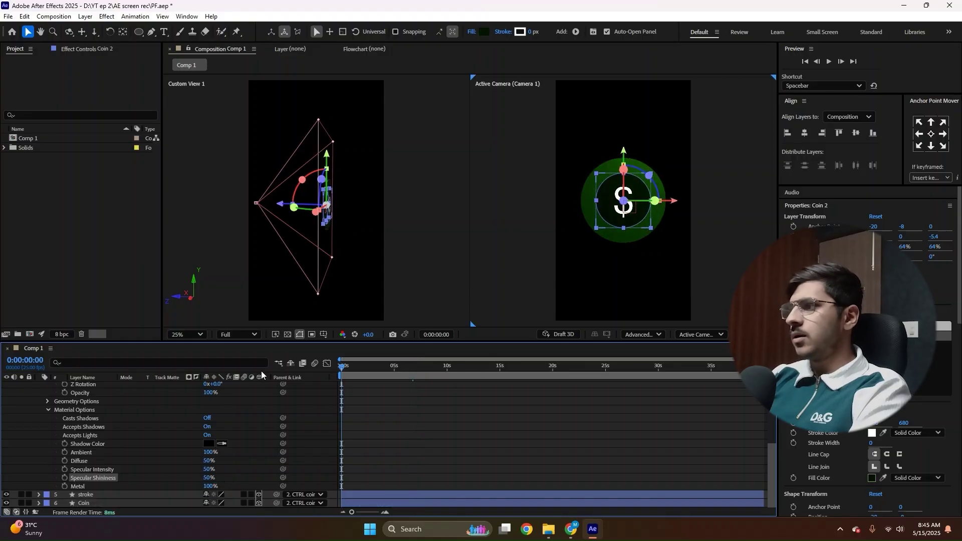
- Play a RAM preview of the spinning coin
key("space")
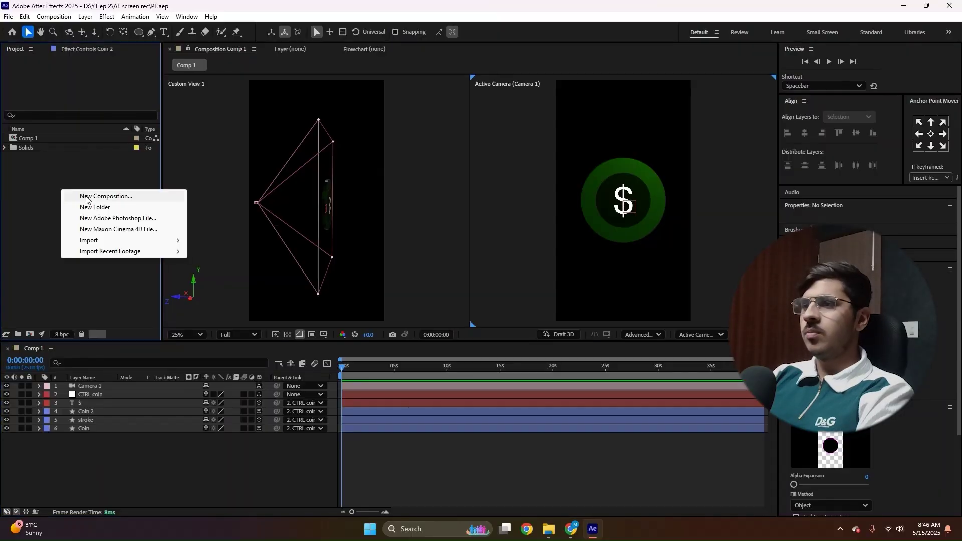
- Create Comp 2, nest Comp 1 inside it, and play it
left_click(86, 198)
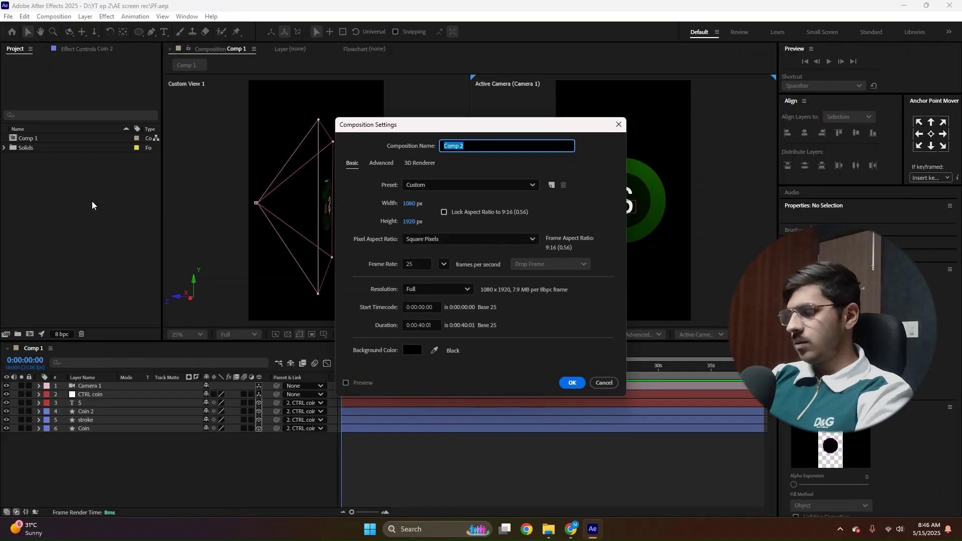
key("Return")
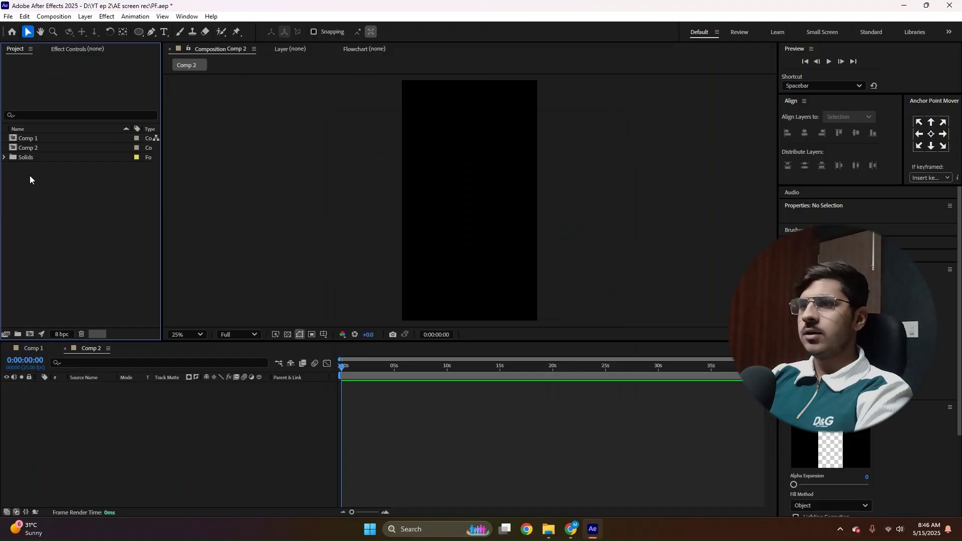
left_click_drag(23, 139, 125, 431)
left_click(44, 190)
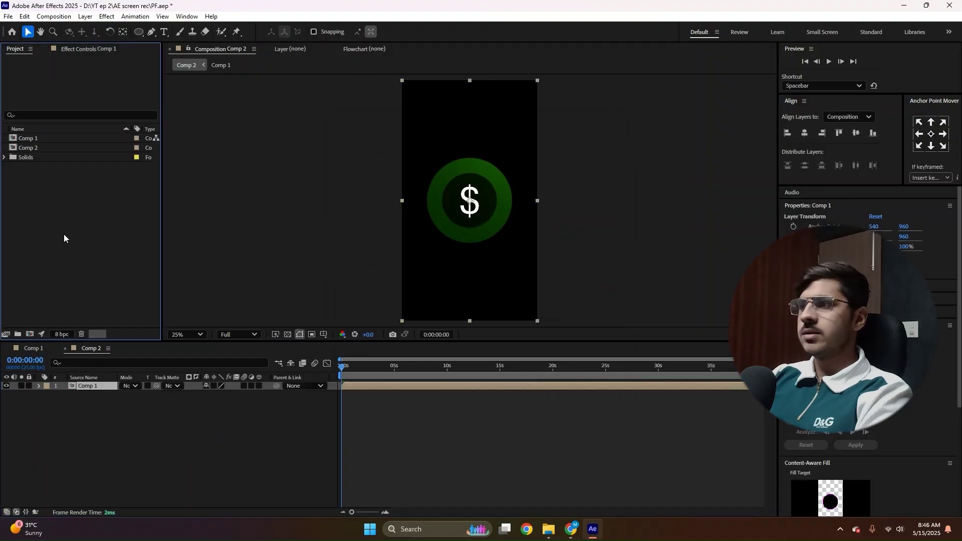
left_click(121, 422)
key("space")
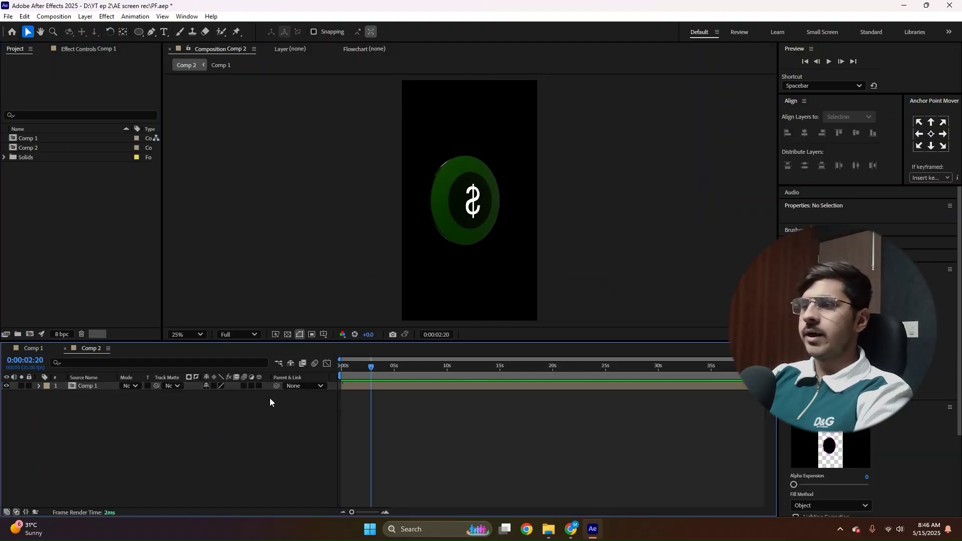
- Switch Comp 2's renderer to Classic 3D and draw a small circle over the coin's left side
left_click(259, 386)
left_click(697, 335)
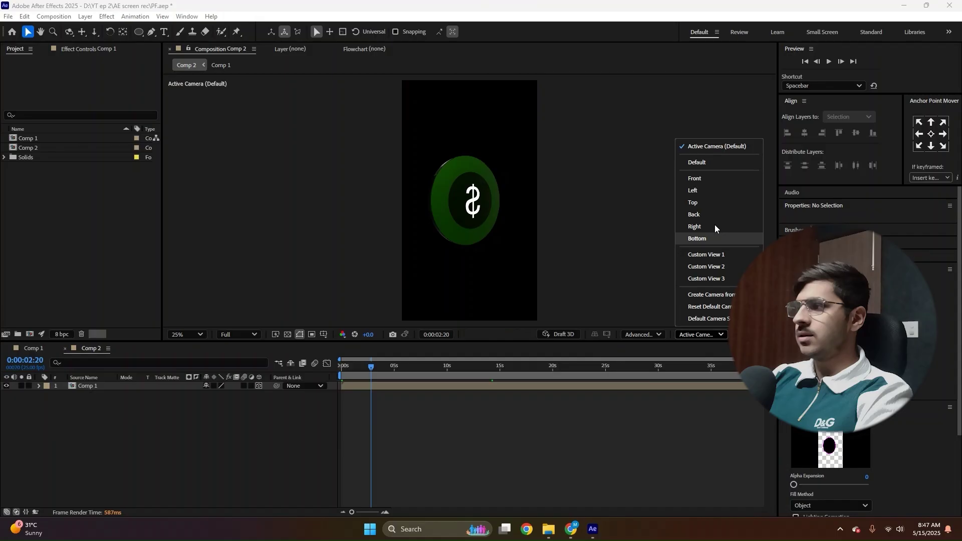
left_click(636, 335)
left_click(646, 363)
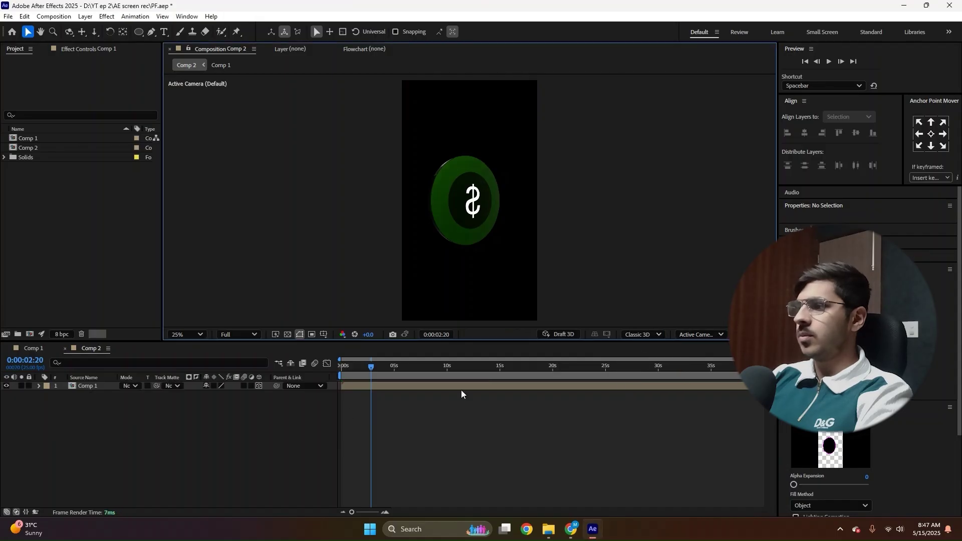
left_click(258, 386)
left_click(139, 31)
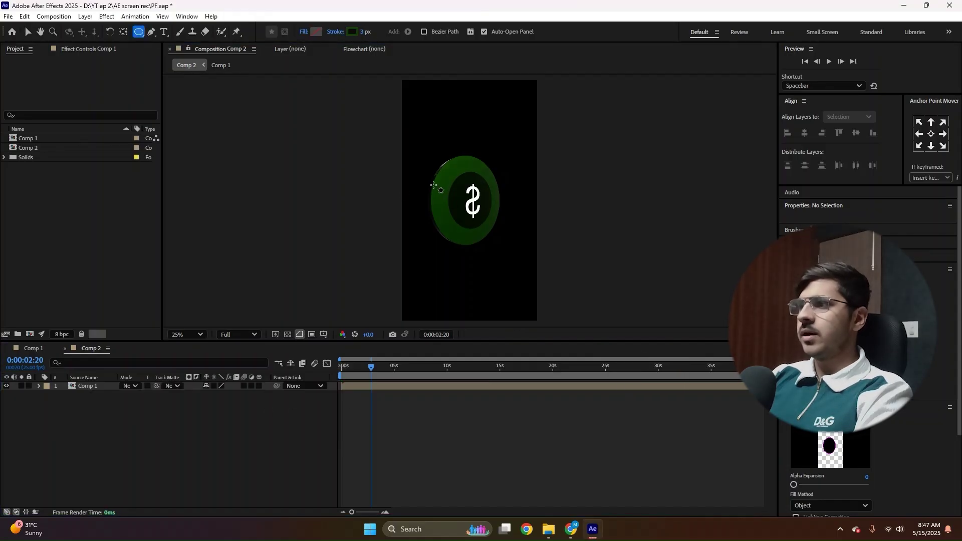
left_click_drag(433, 185, 450, 201)
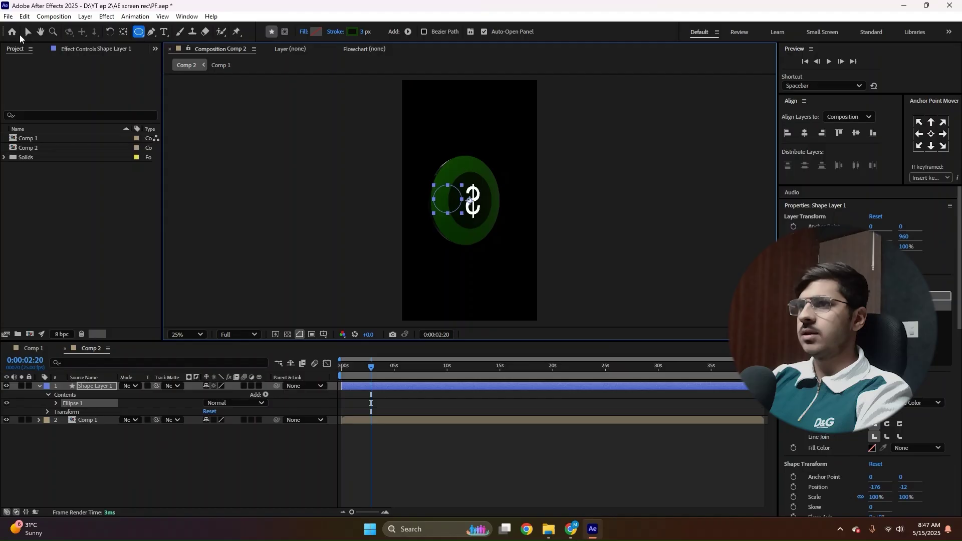
- Change the circle's fill to a radial gradient
key("v")
left_click(389, 32)
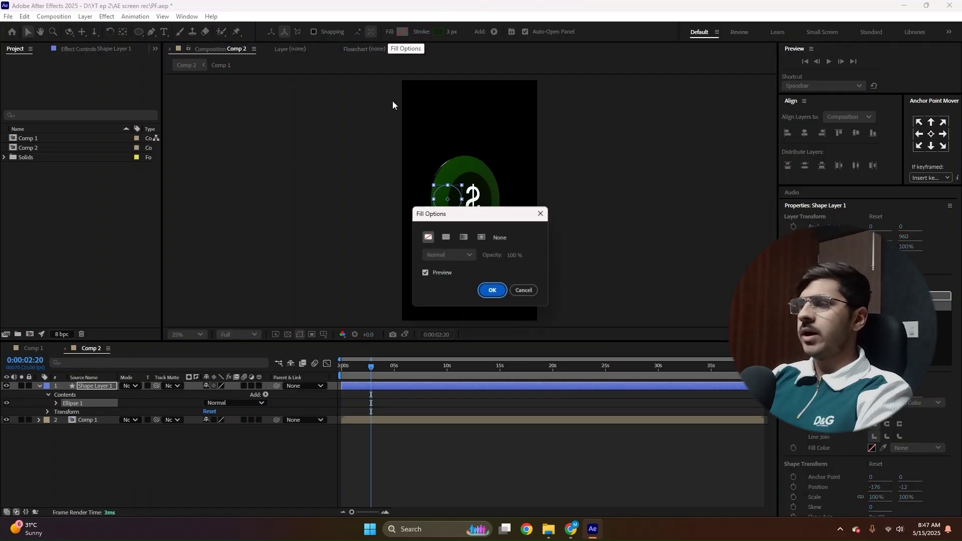
left_click(482, 237)
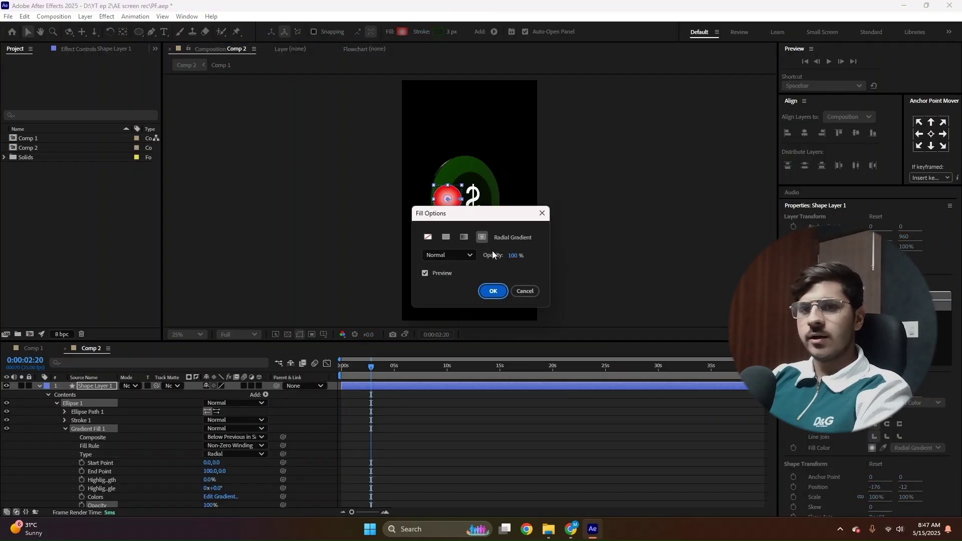
left_click(493, 291)
- Make the gradient run from black to bright green 1EFF00 with the midpoint at 53.5%
left_click(402, 32)
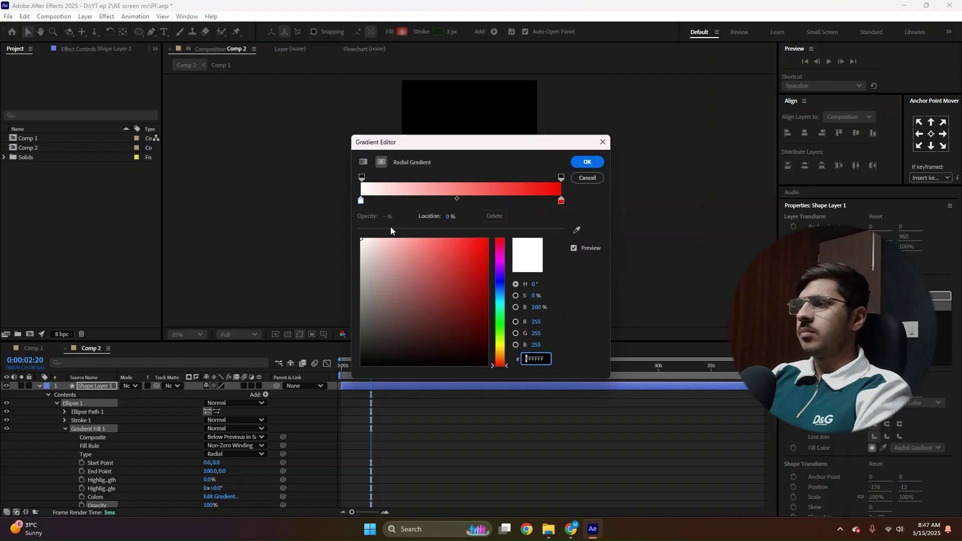
left_click(561, 201)
left_click_drag(441, 275, 479, 300)
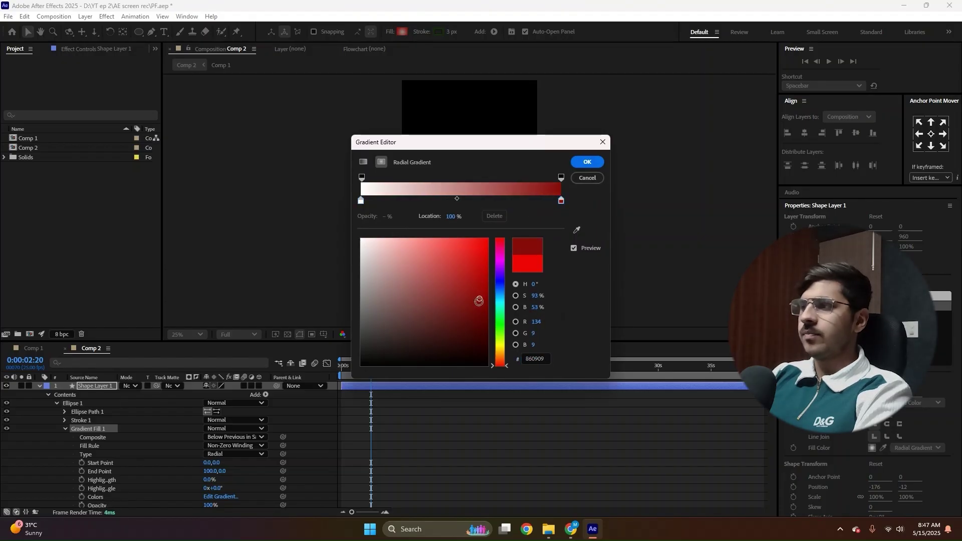
left_click(500, 327)
left_click(487, 240)
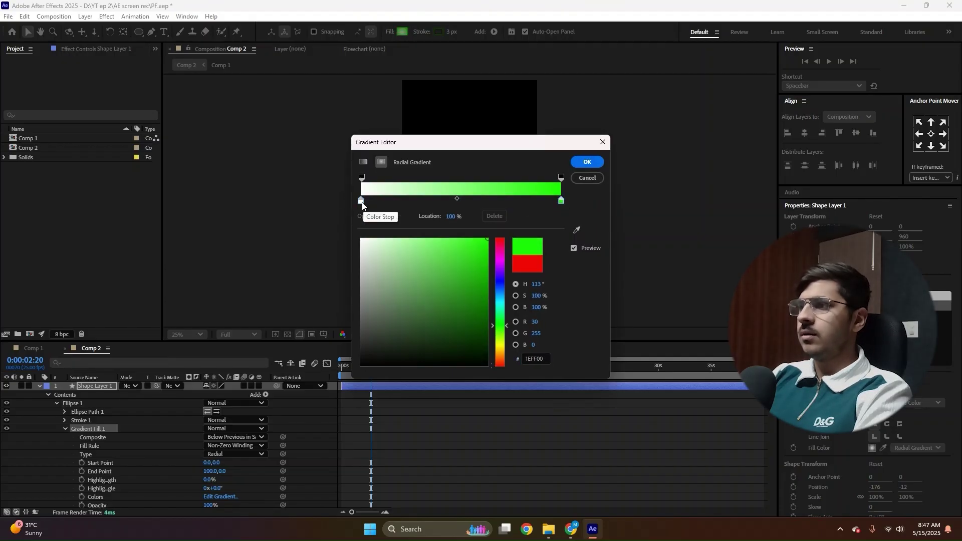
left_click(360, 201)
left_click_drag(476, 350, 547, 386)
left_click_drag(457, 199, 519, 198)
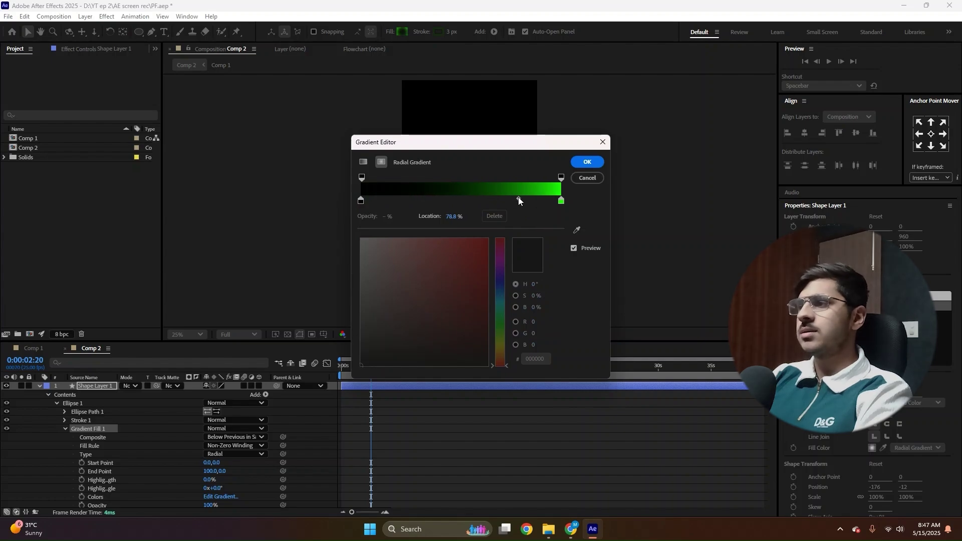
left_click(584, 162)
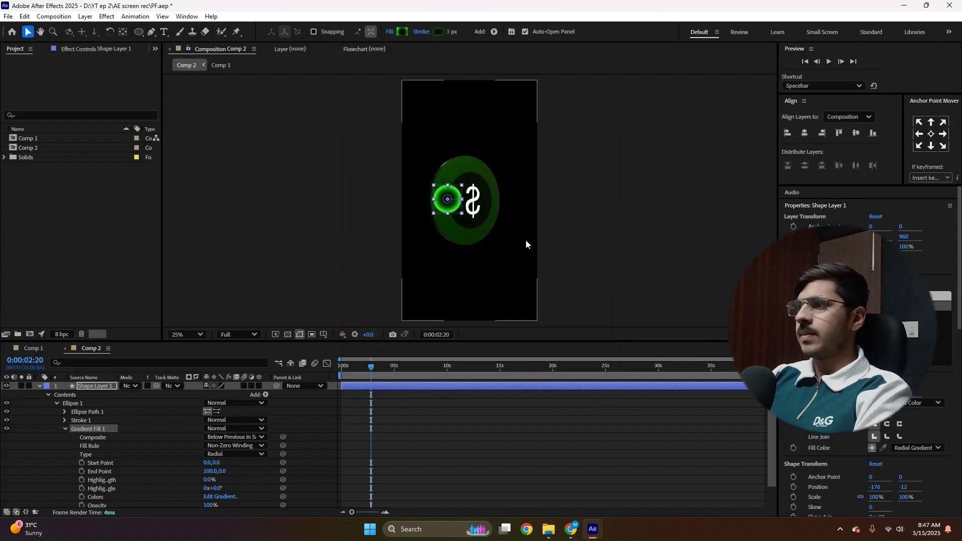
- Swap the gradient stops to green at 0% and black at 100%, then move the circle down-left
scroll(446, 201, "up", 4)
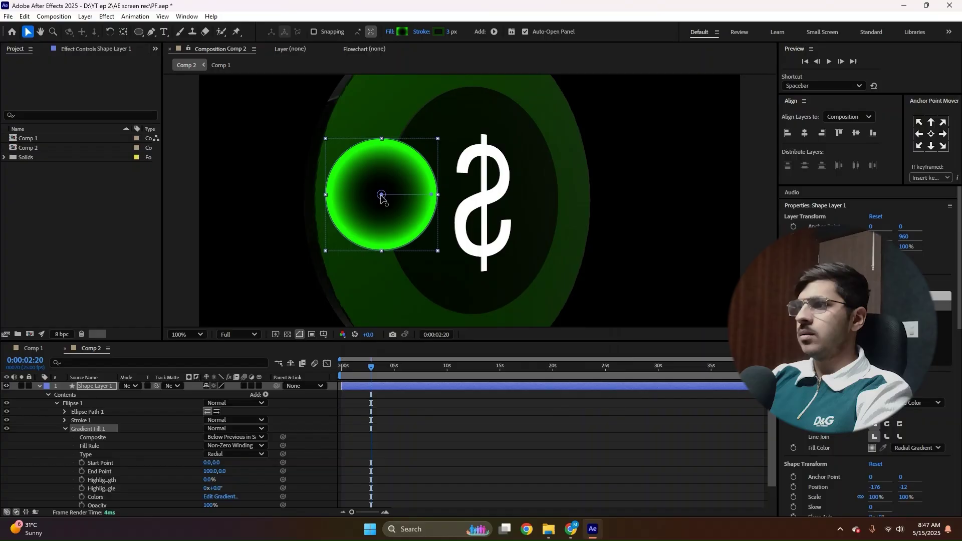
left_click_drag(381, 196, 380, 196)
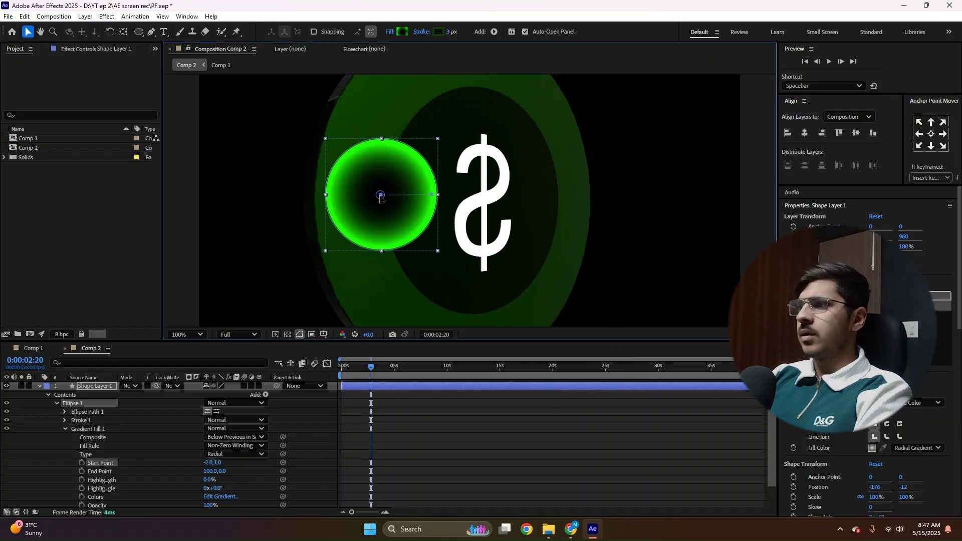
left_click(401, 33)
left_click_drag(360, 202, 477, 202)
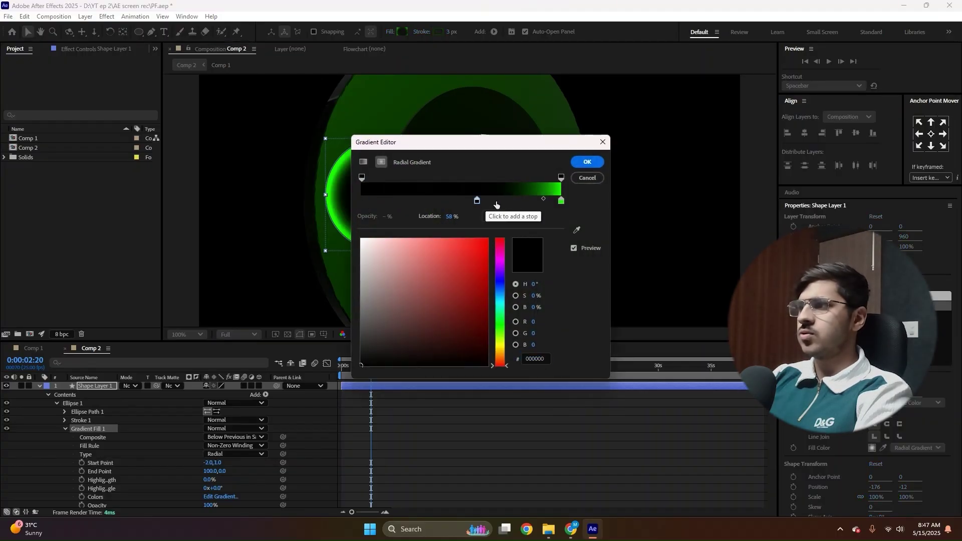
left_click_drag(561, 201, 363, 200)
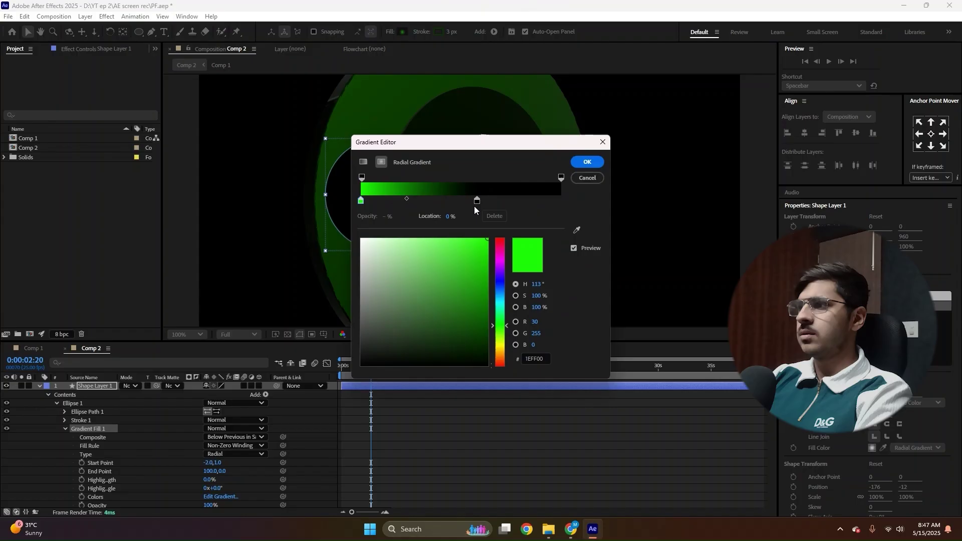
left_click_drag(477, 200, 562, 201)
left_click(587, 163)
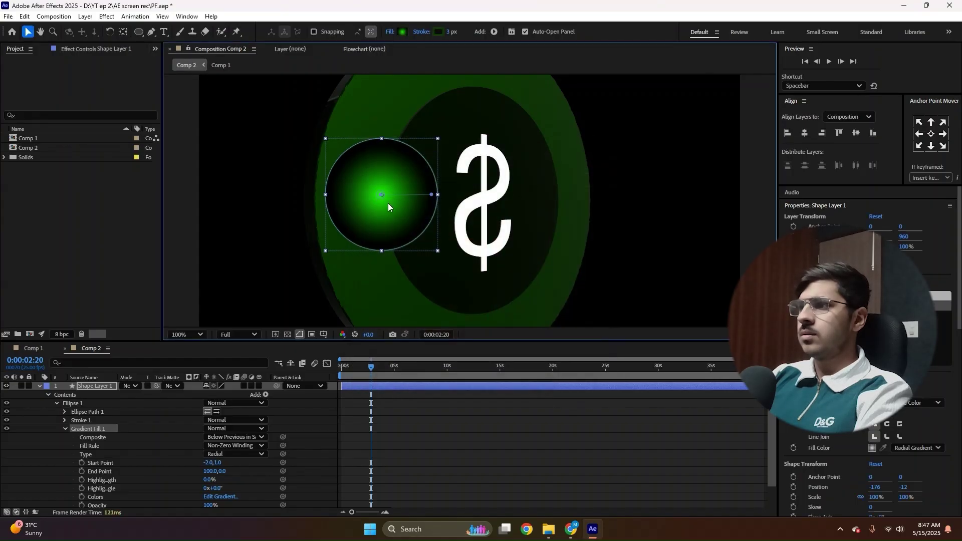
left_click_drag(404, 213, 377, 231)
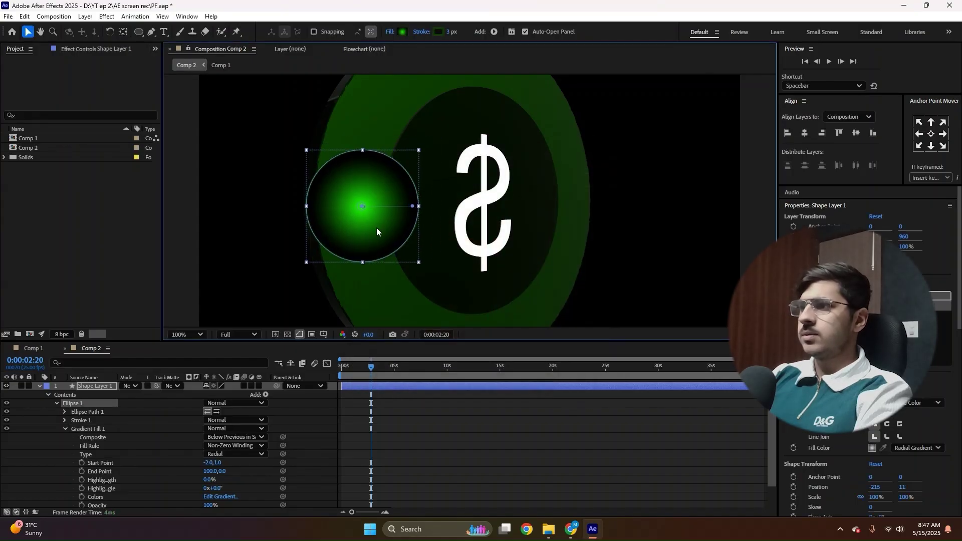
- Rename Shape Layer 1 to 'Light'
left_click(38, 385)
right_click(84, 386)
left_click(124, 356)
type("Li")
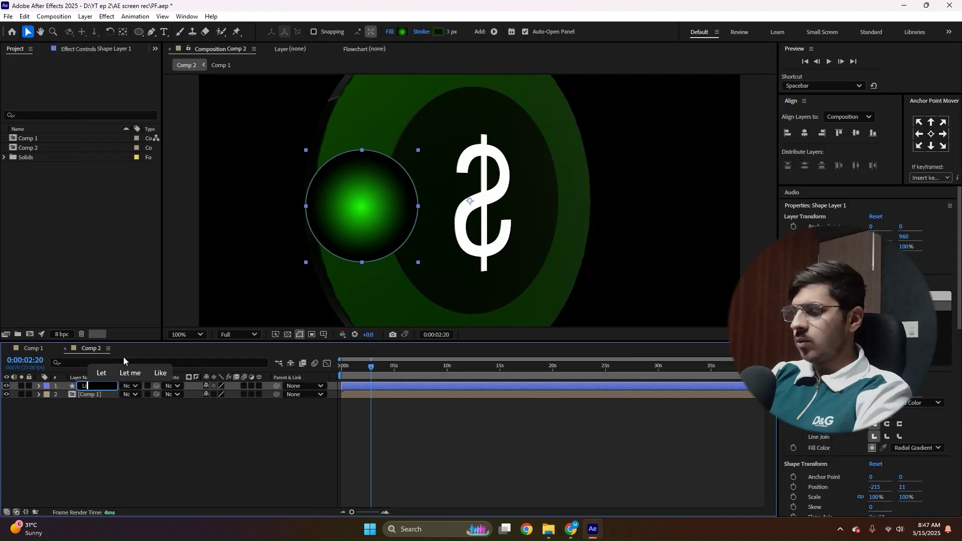
type("ght")
key("Return")
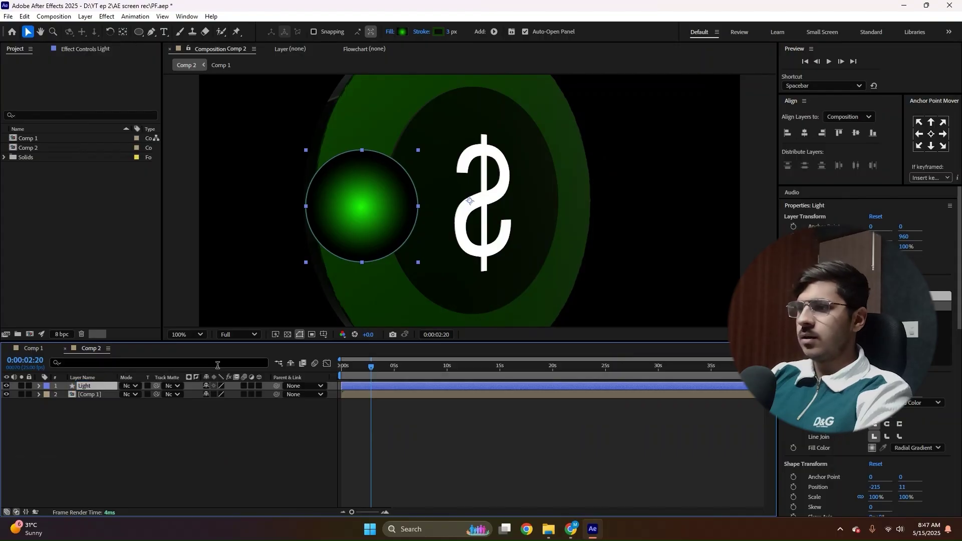
- Set the Light layer's blending mode to Color Dodge and move the glow lower over the coin
left_click(131, 387)
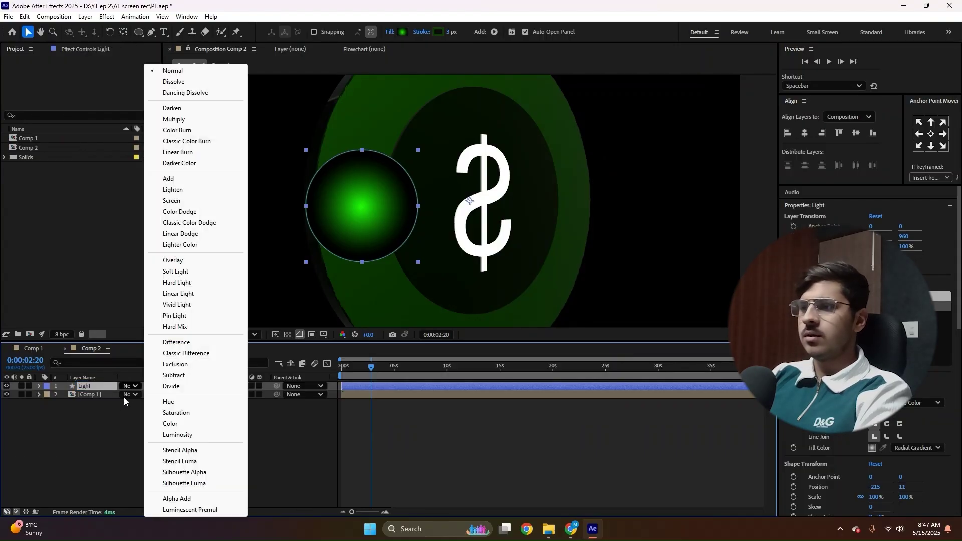
left_click(125, 397)
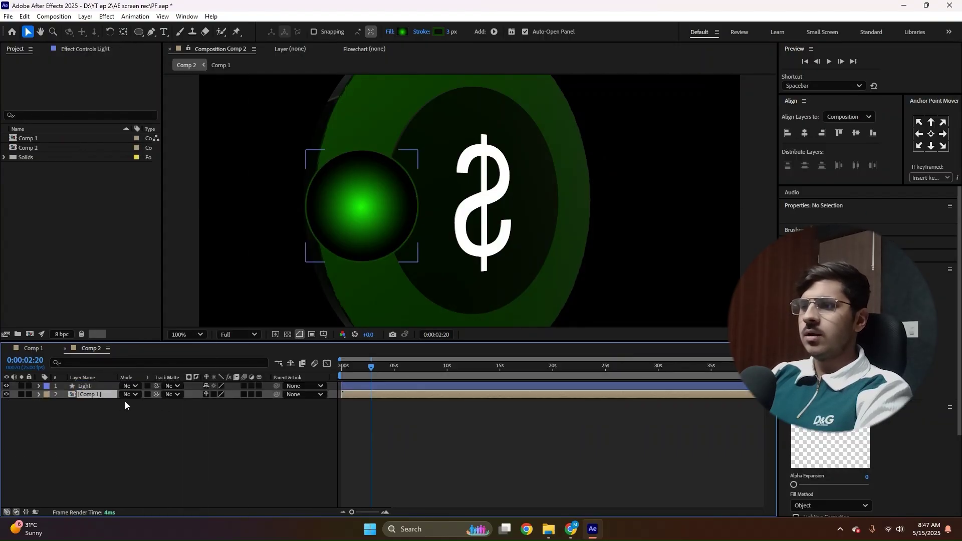
left_click(146, 387)
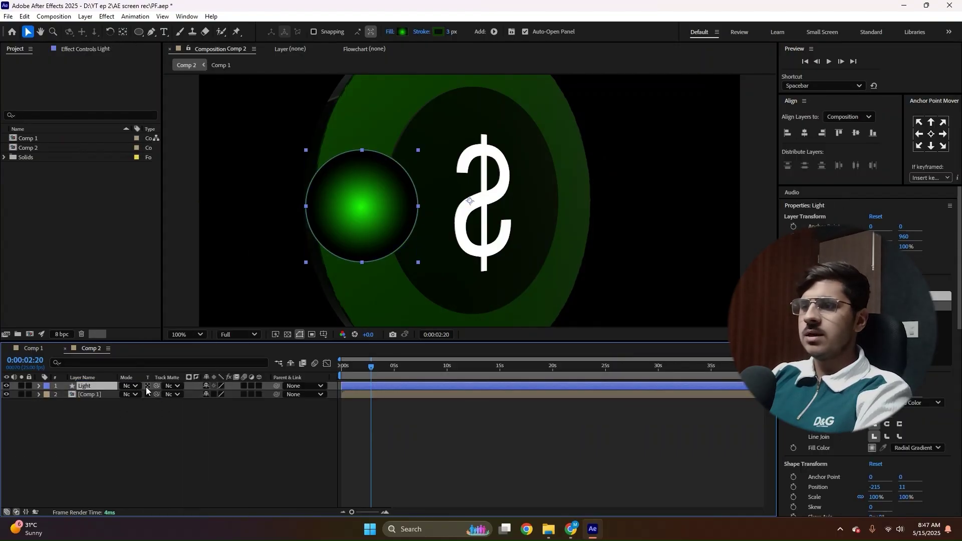
left_click(7, 512)
left_click(7, 512)
left_click(16, 512)
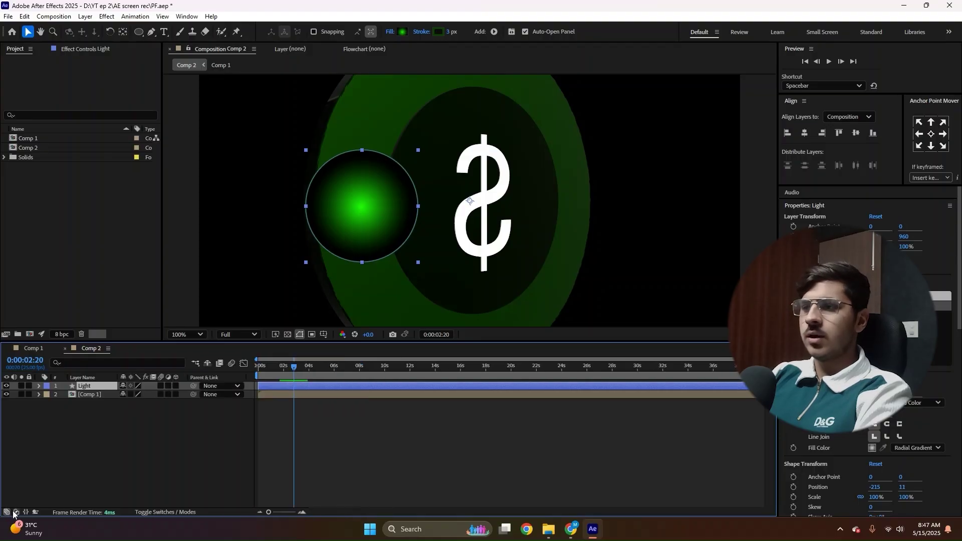
left_click(16, 513)
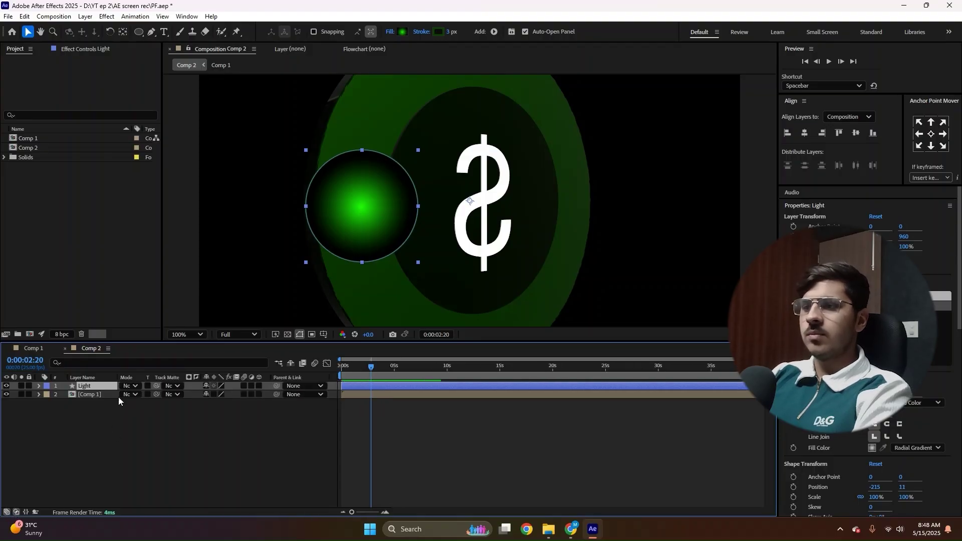
left_click(128, 387)
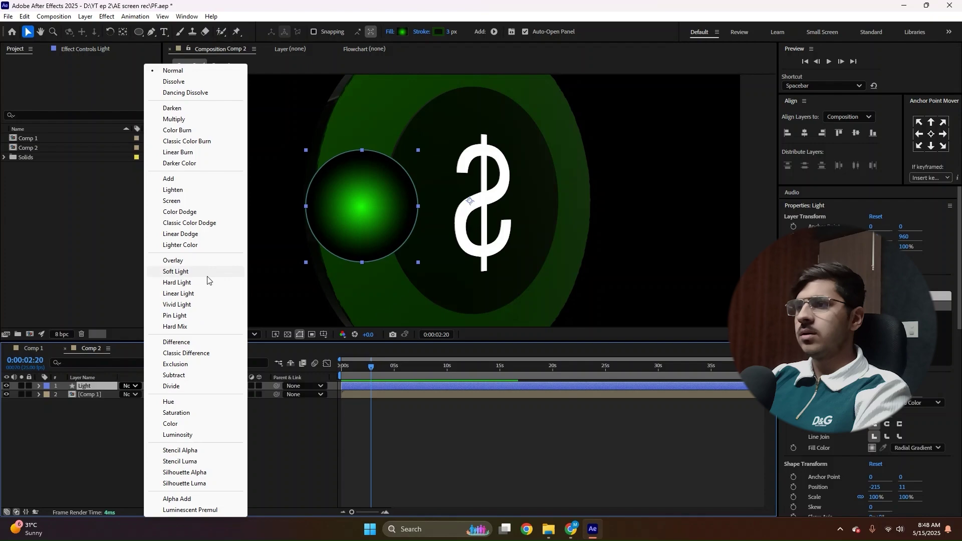
left_click(189, 212)
mouse_move(371, 228)
left_mouse_down()
mouse_move(417, 235)
mouse_move(394, 231)
mouse_move(402, 298)
mouse_move(417, 299)
left_mouse_up()
scroll(390, 273, "down", 4)
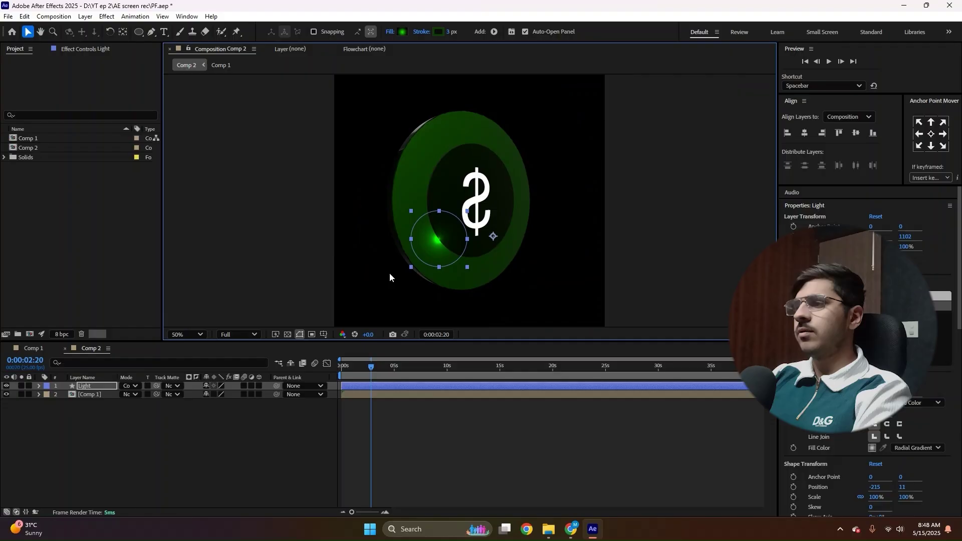
- Set the Light shape's stroke to None
key("F2")
key("period")
key("period")
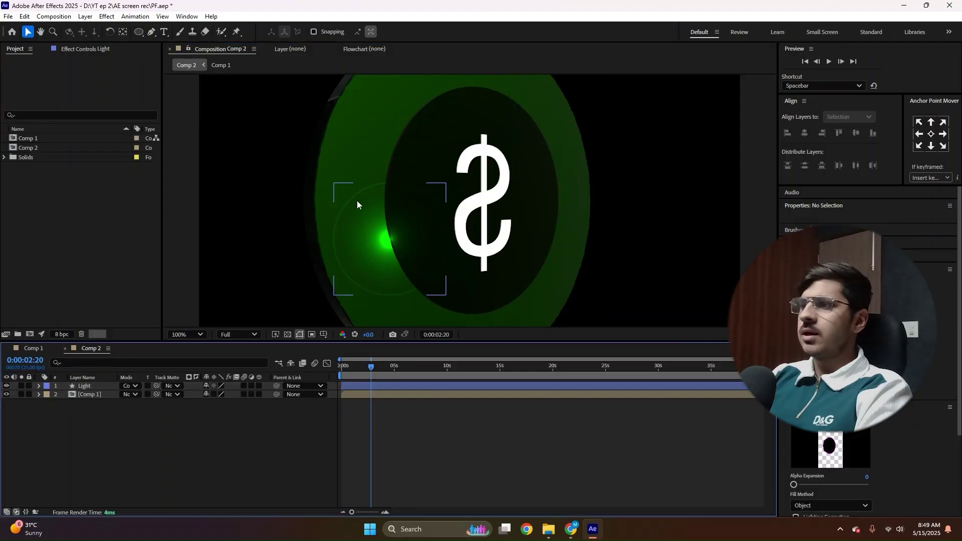
left_click(368, 225)
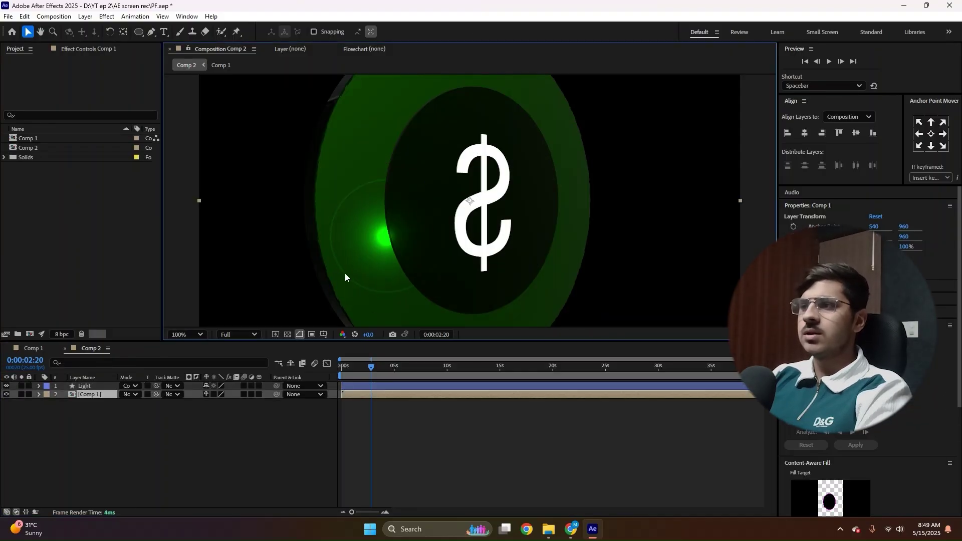
left_click(96, 386)
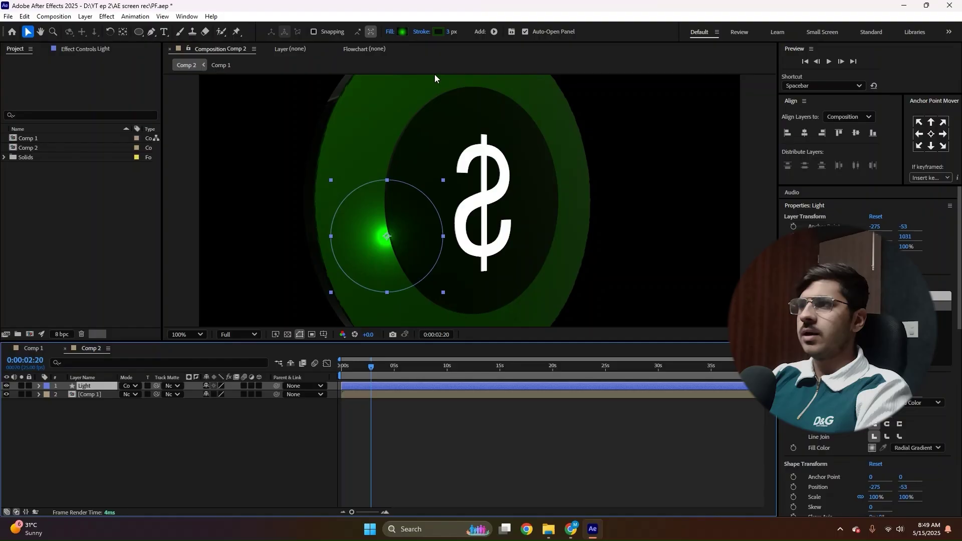
left_click(422, 32)
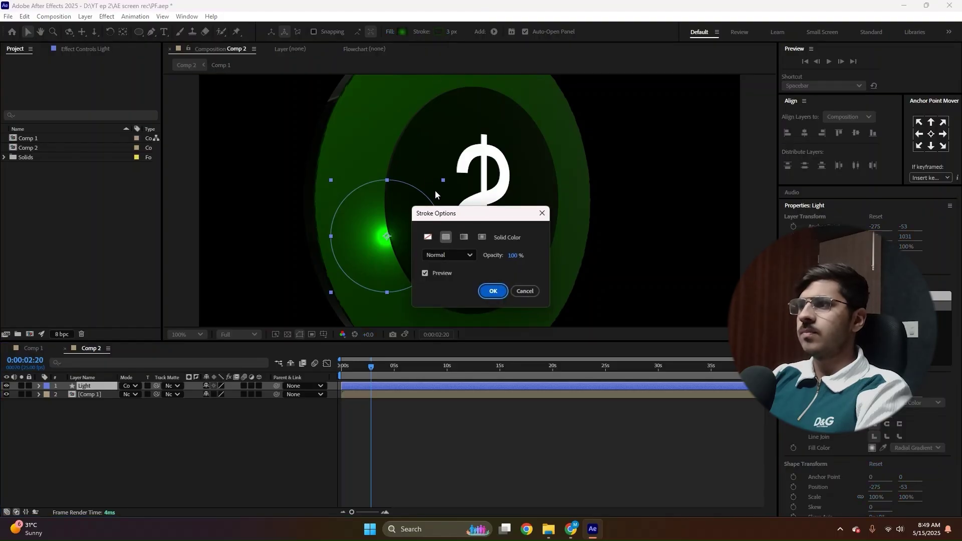
left_click(428, 238)
left_click(493, 291)
left_click(295, 281)
- Scale the Light glow to 153%, shift it further down the coin, and preview from the start
key("shift+slash")
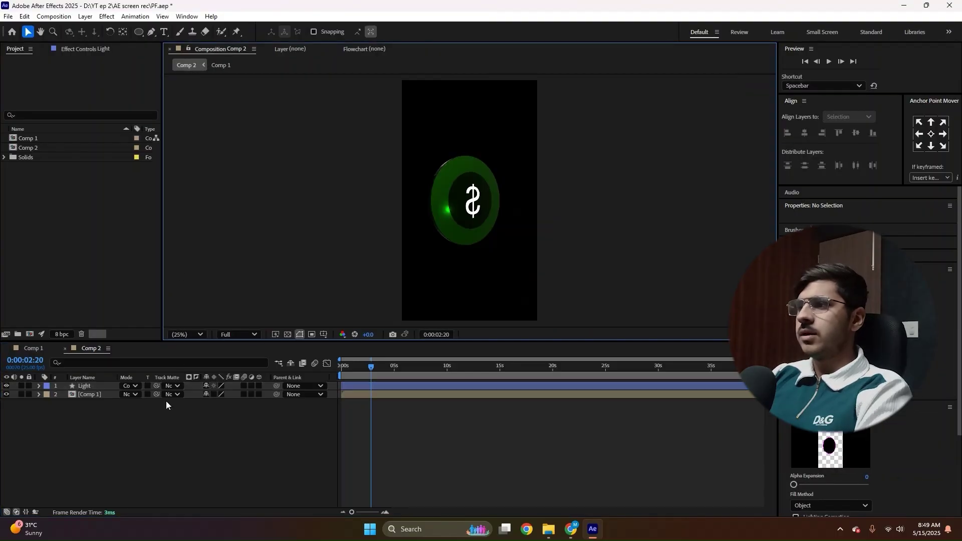
left_click(103, 386)
key("s")
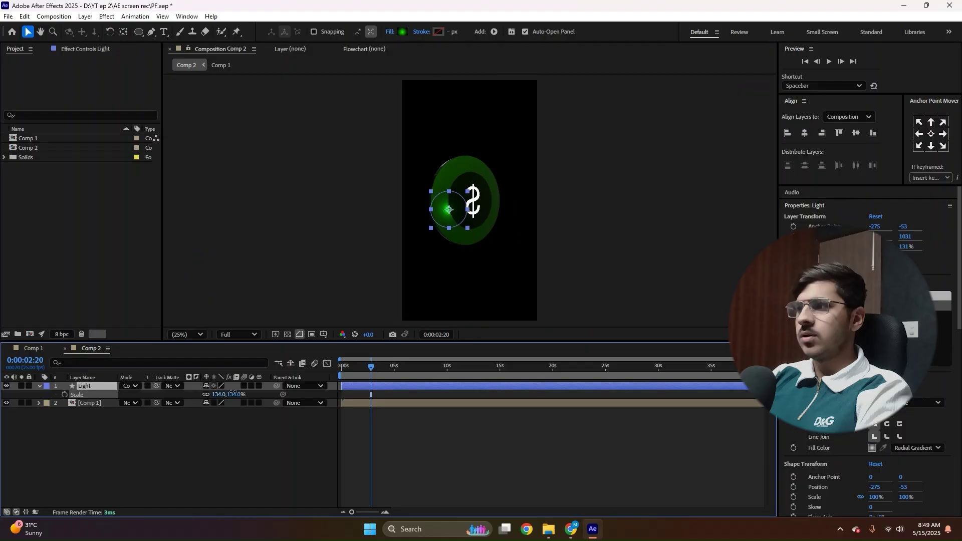
key("s")
left_click_drag(444, 222, 444, 236)
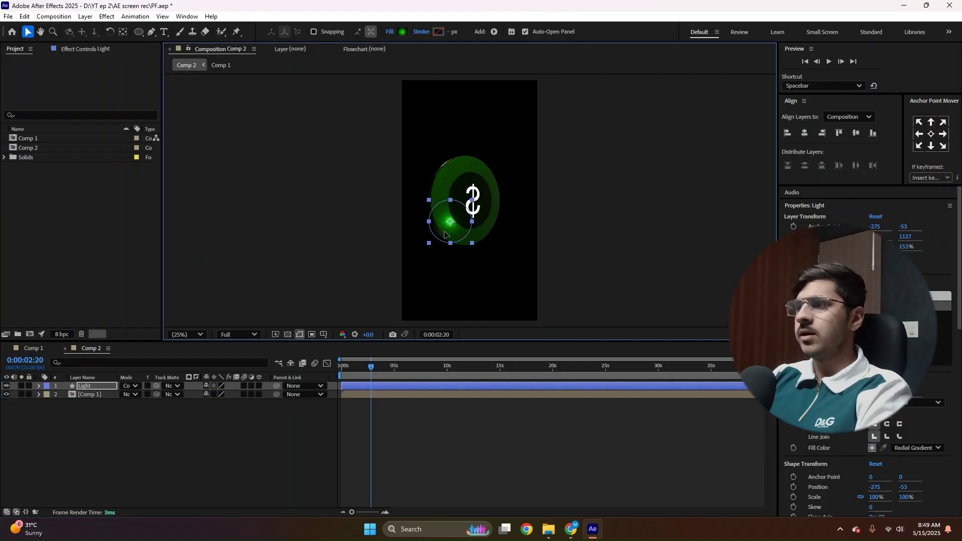
key("Home")
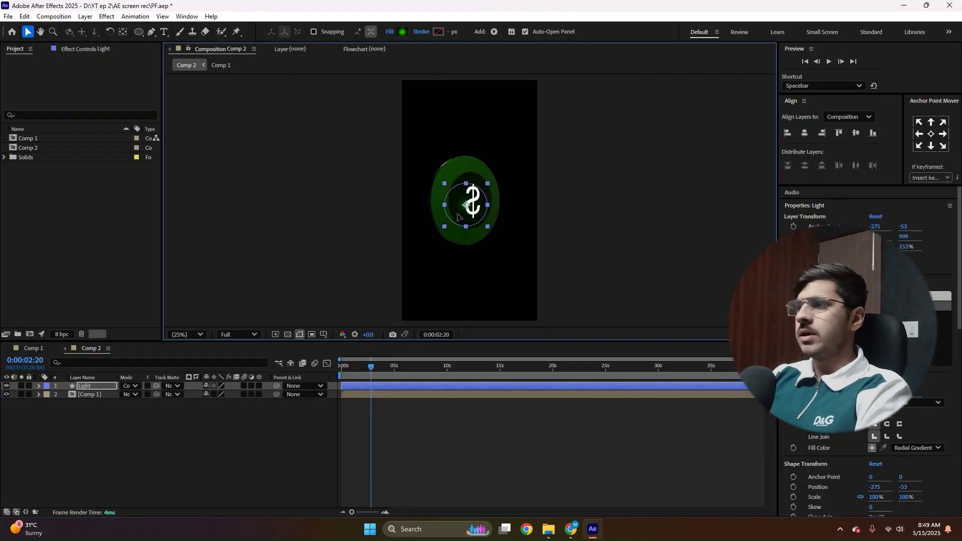
key("space")
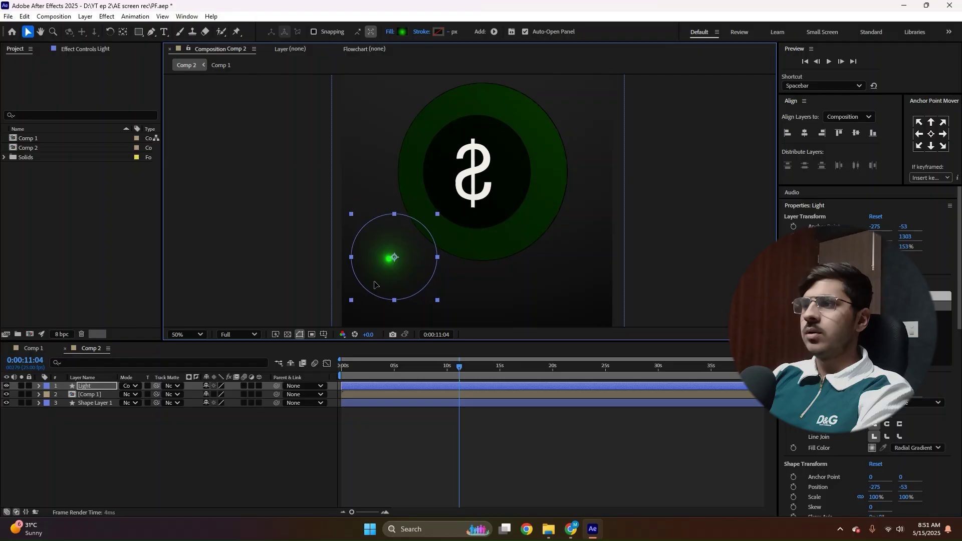
- Move the glow up toward the coin and set Light's track matte to Comp 1
key("comma")
key("comma")
left_click(350, 254)
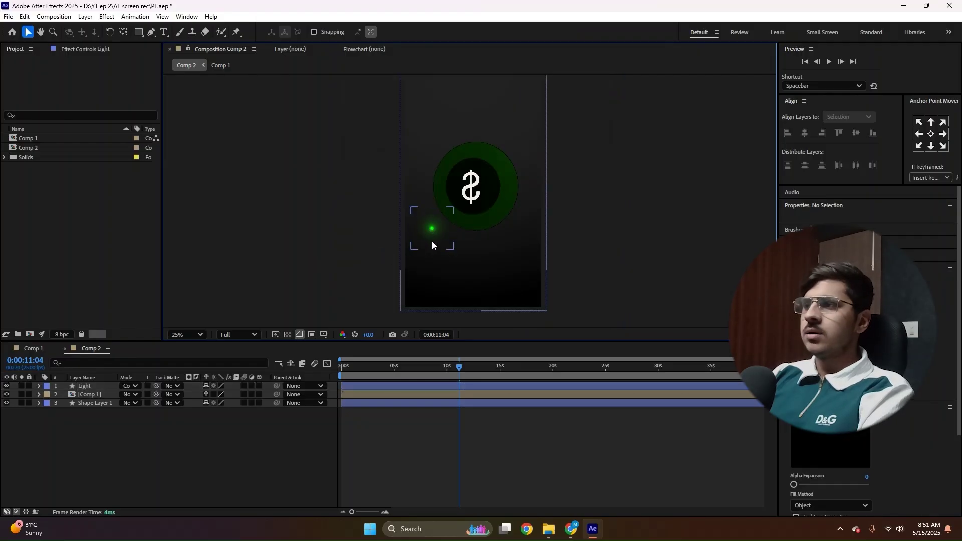
left_click_drag(432, 242, 451, 225)
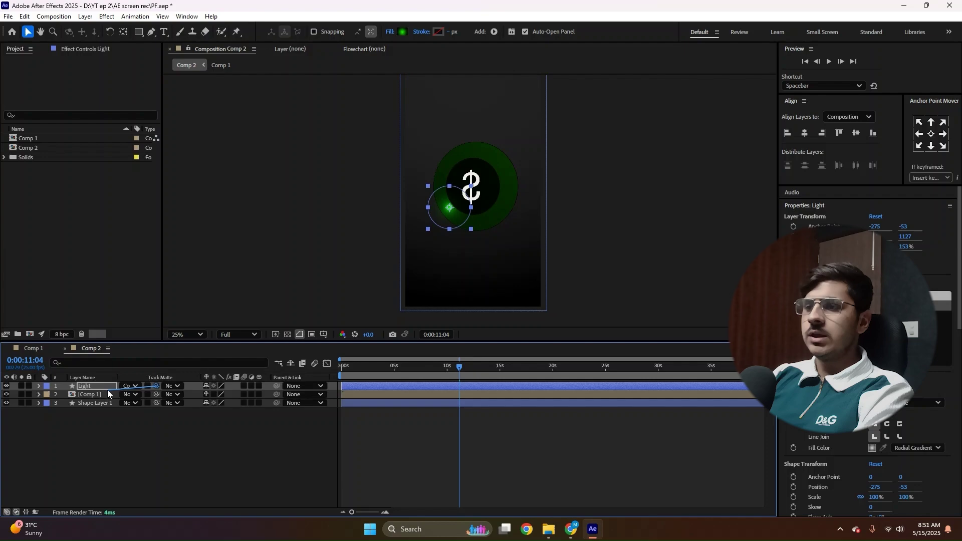
left_click_drag(107, 389, 94, 395)
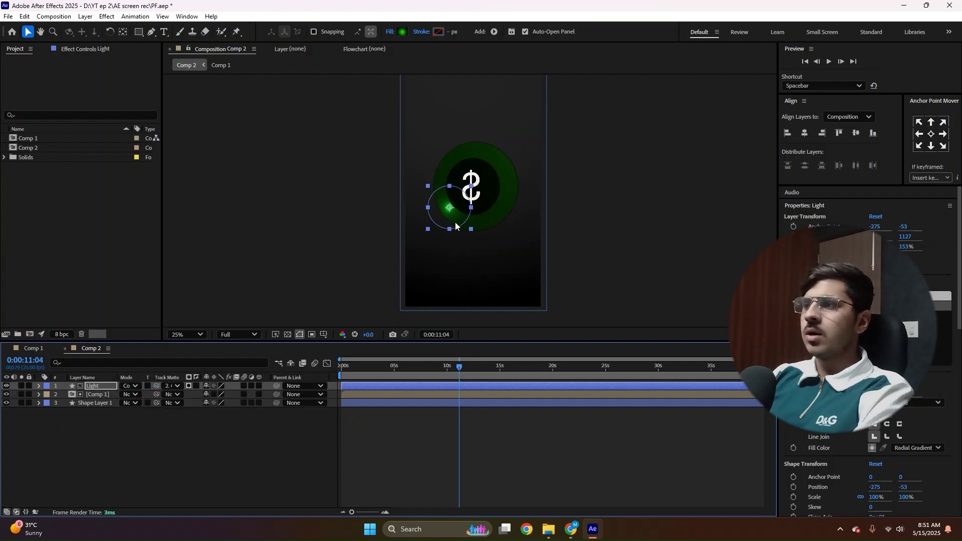
- Place the glow at the coin's upper left and scale Light to 339%
left_click_drag(449, 226, 449, 230)
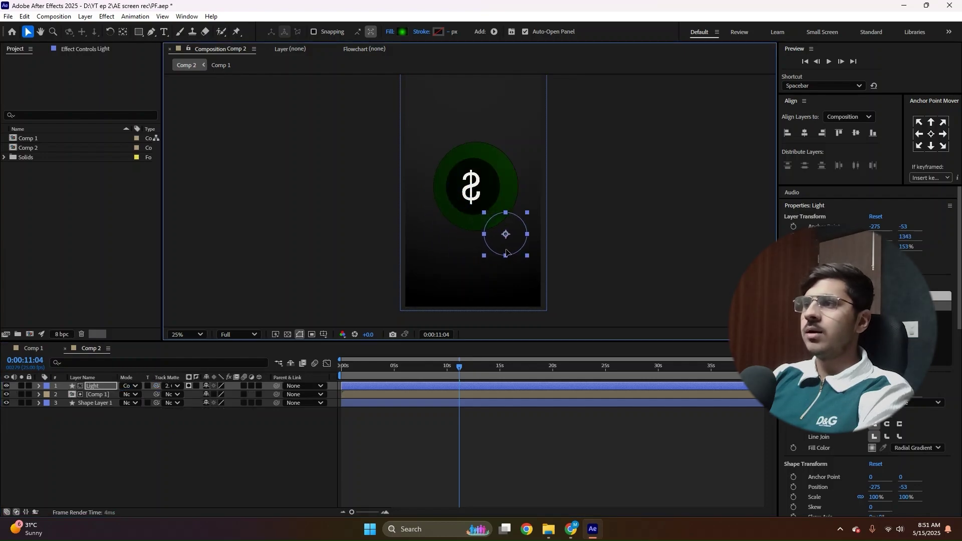
left_click_drag(506, 252, 430, 189)
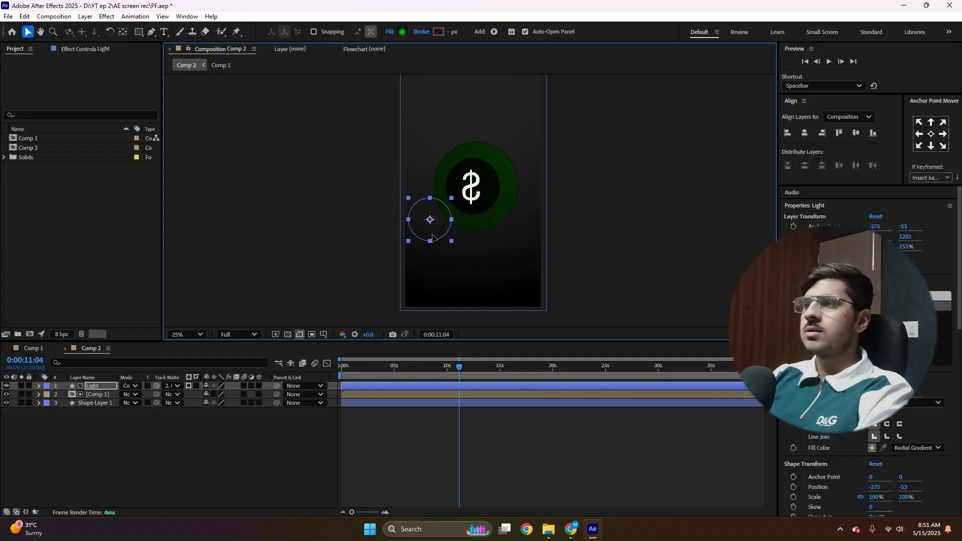
key("s")
left_click_drag(213, 395, 293, 383)
key("s")
left_click(380, 369)
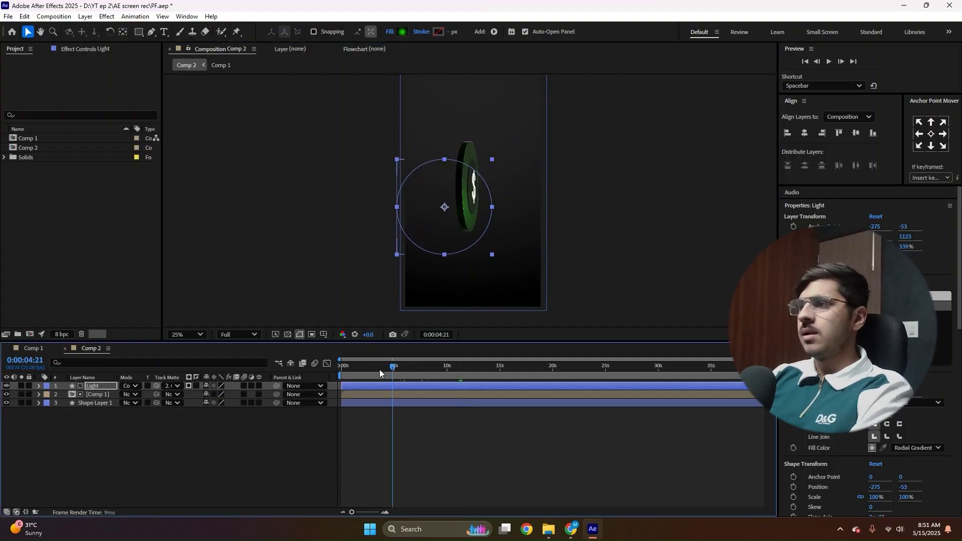
key("space")
left_click(245, 437)
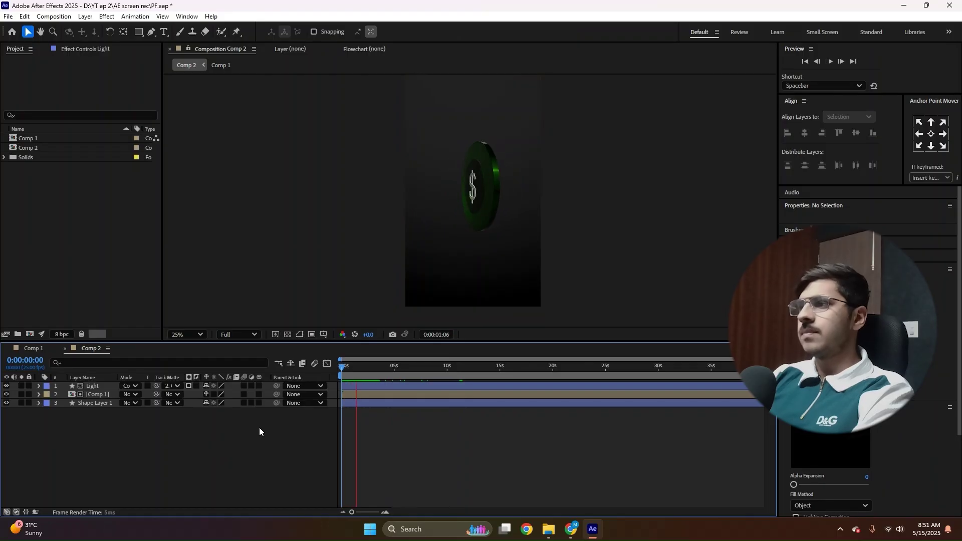